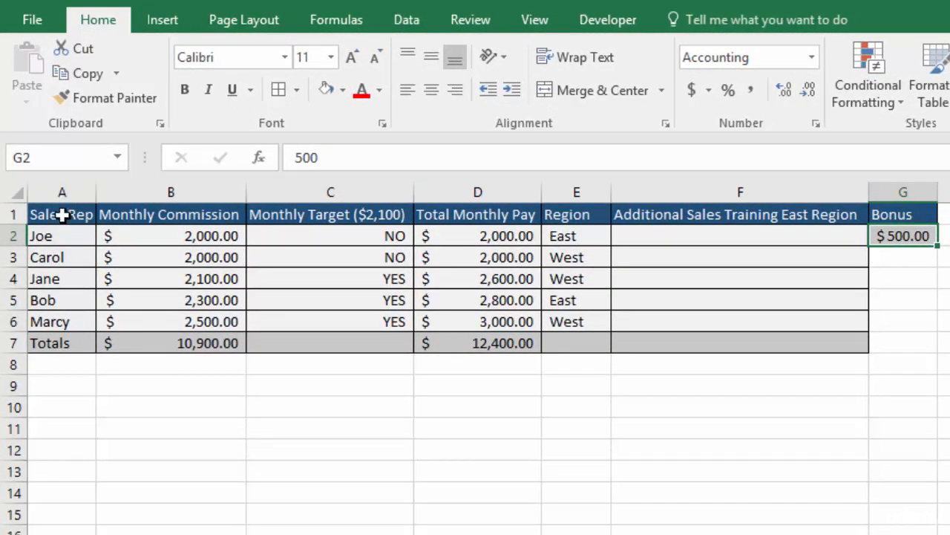
- Review the sales table's columns from Sales Rep through Additional Sales Training East Region
{"action": "left_click", "coordinate": [62, 215]}
{"action": "left_click_drag", "start_coordinate": [62, 215], "coordinate": [61, 322]}
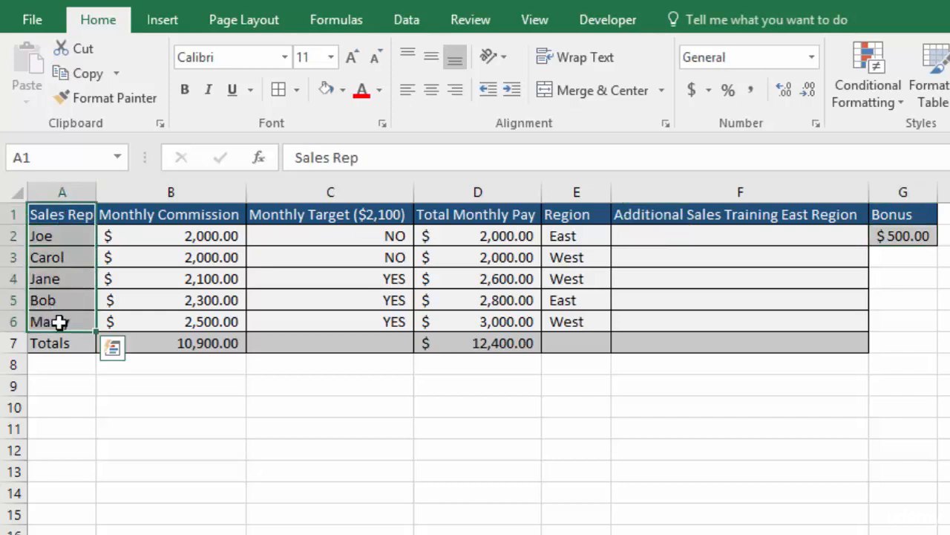
{"action": "left_click", "coordinate": [193, 193]}
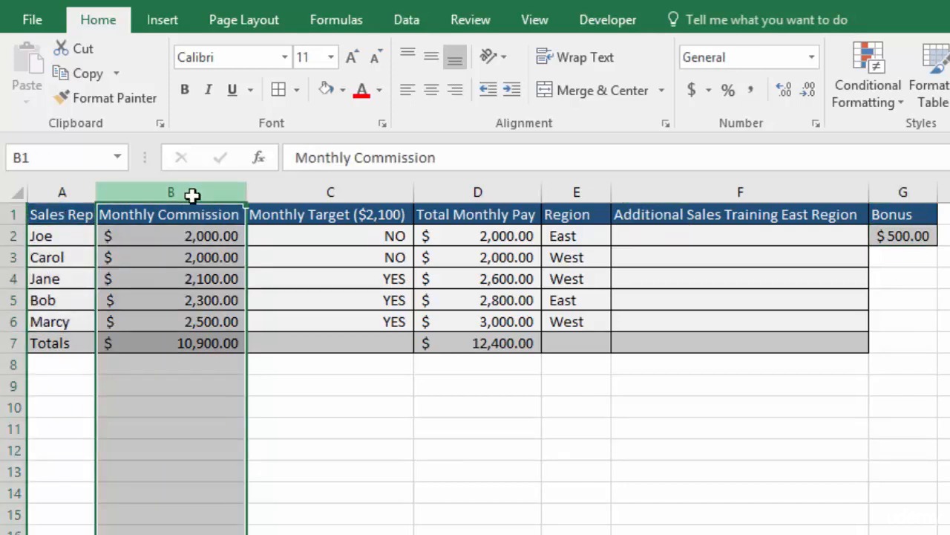
{"action": "left_click", "coordinate": [353, 194]}
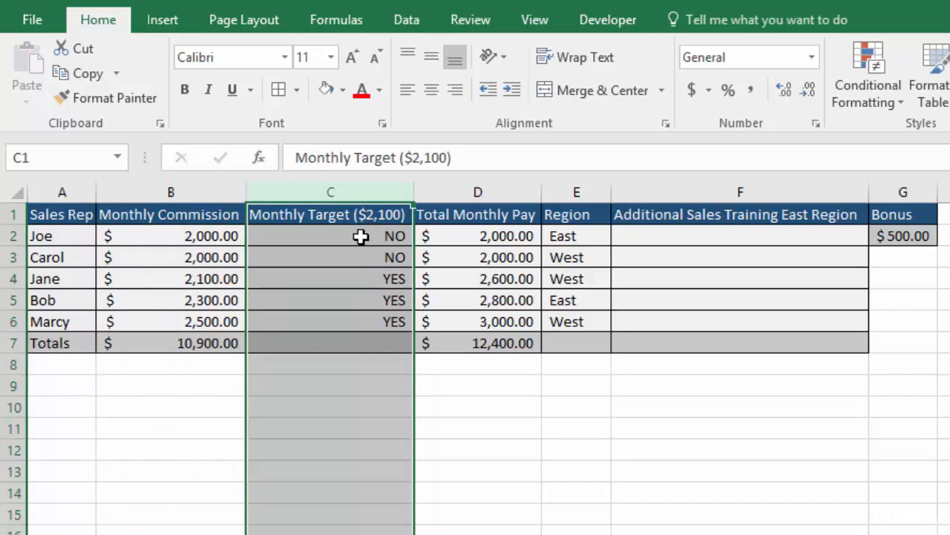
{"action": "left_click", "coordinate": [490, 189]}
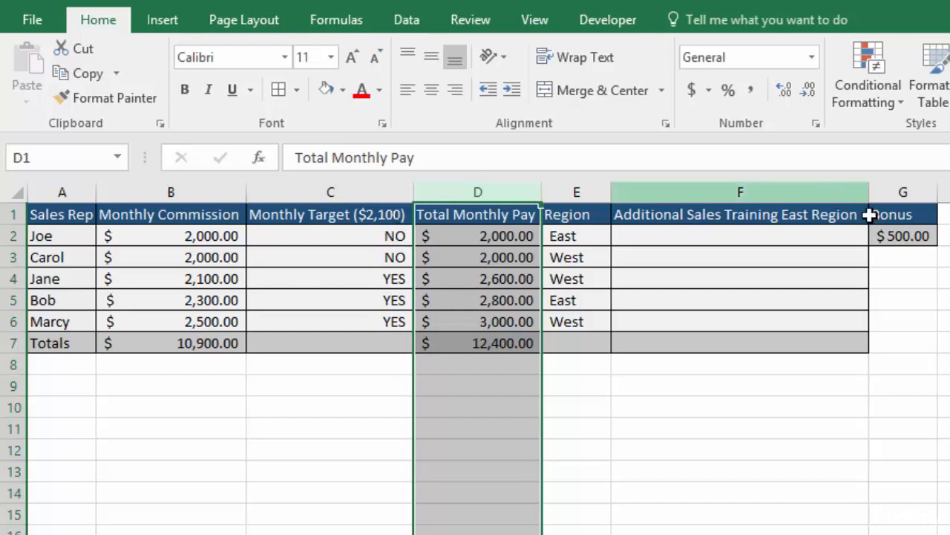
{"action": "left_click", "coordinate": [569, 191]}
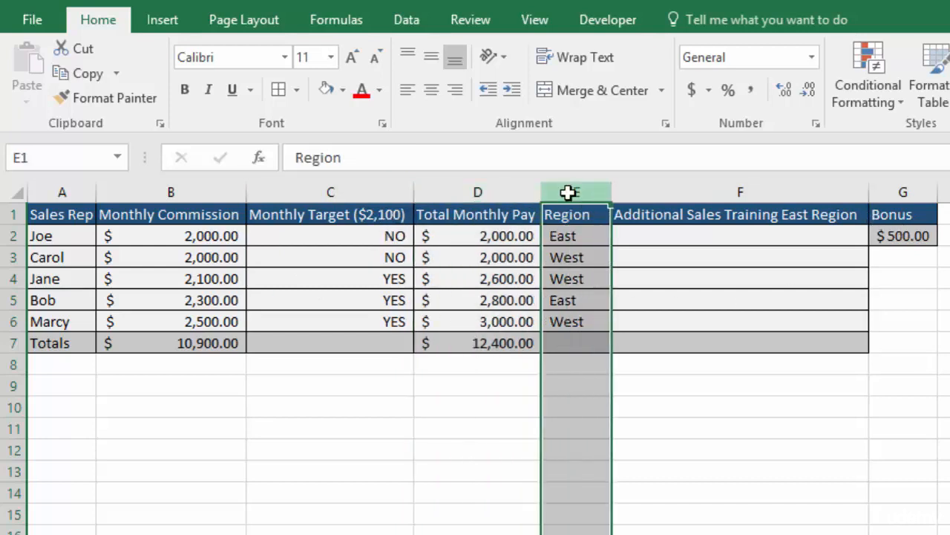
{"action": "left_click", "coordinate": [725, 192]}
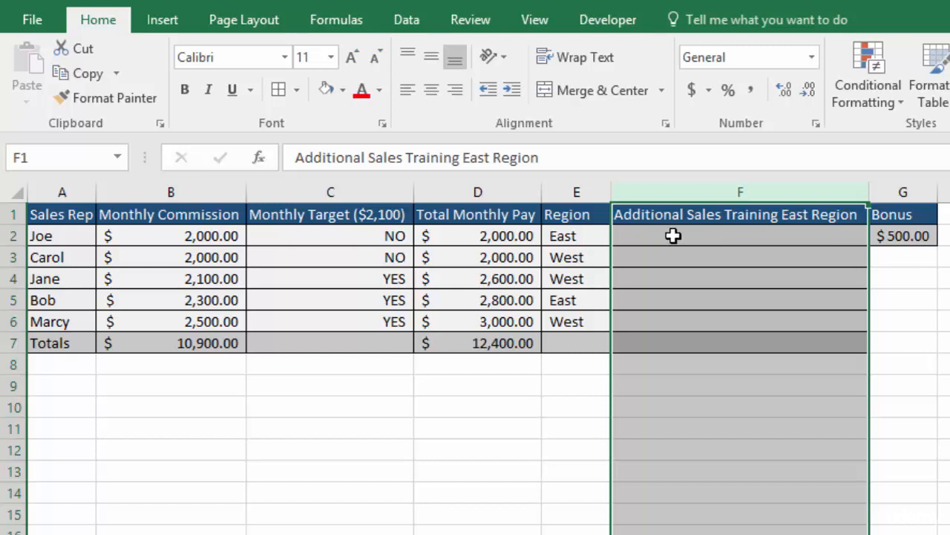
- Enter the formula =AND(D2>B2,E2="east") in cell F2 to test total pay against commission and the region
{"action": "left_click", "coordinate": [672, 236]}
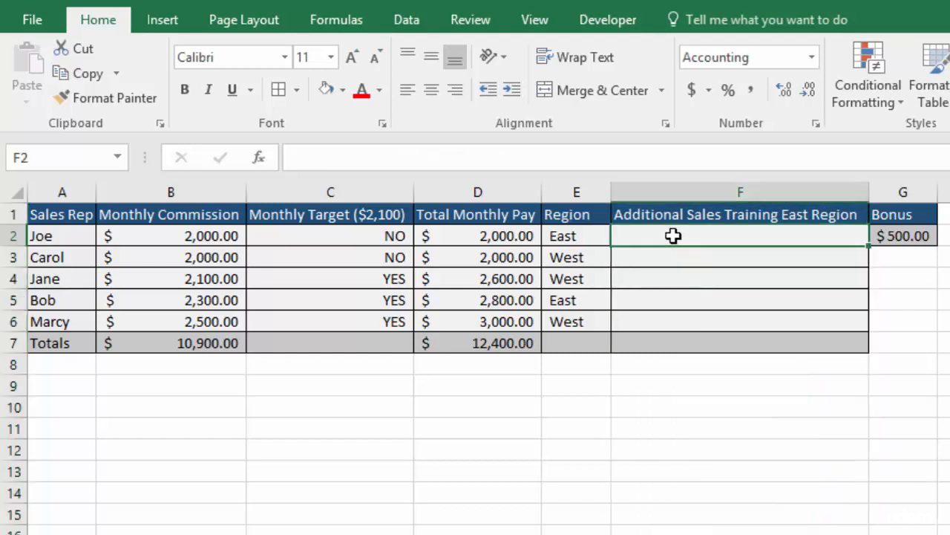
{"action": "type", "text": "=and"}
{"action": "key", "text": "Tab"}
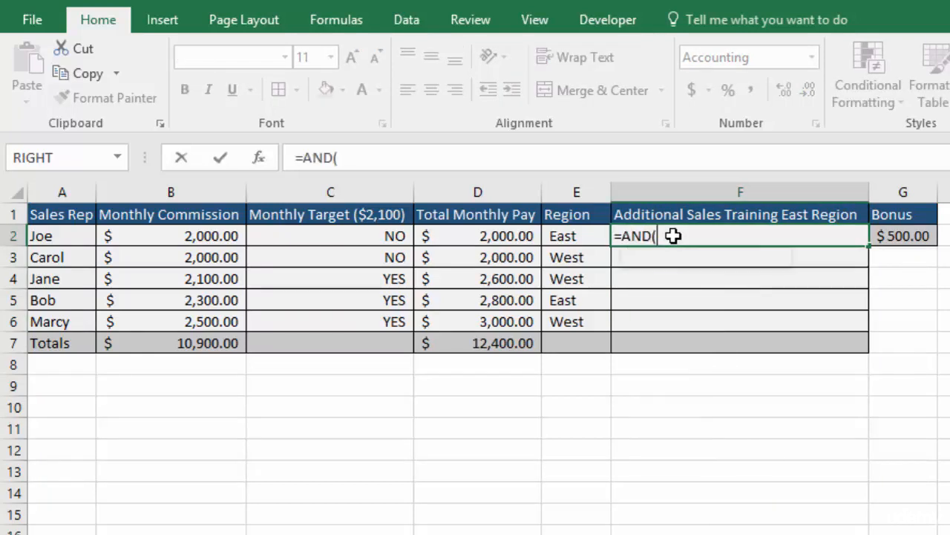
{"action": "left_click", "coordinate": [477, 236]}
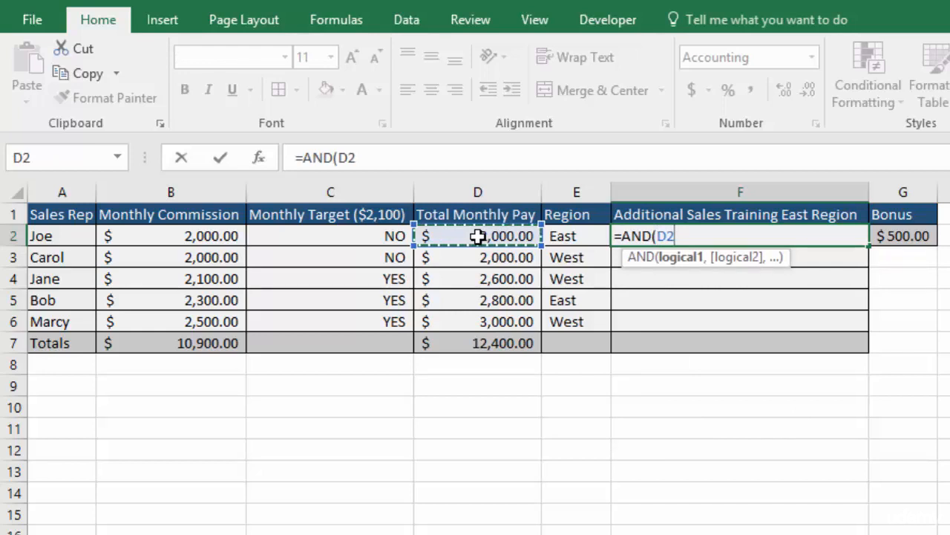
{"action": "type", "text": ">"}
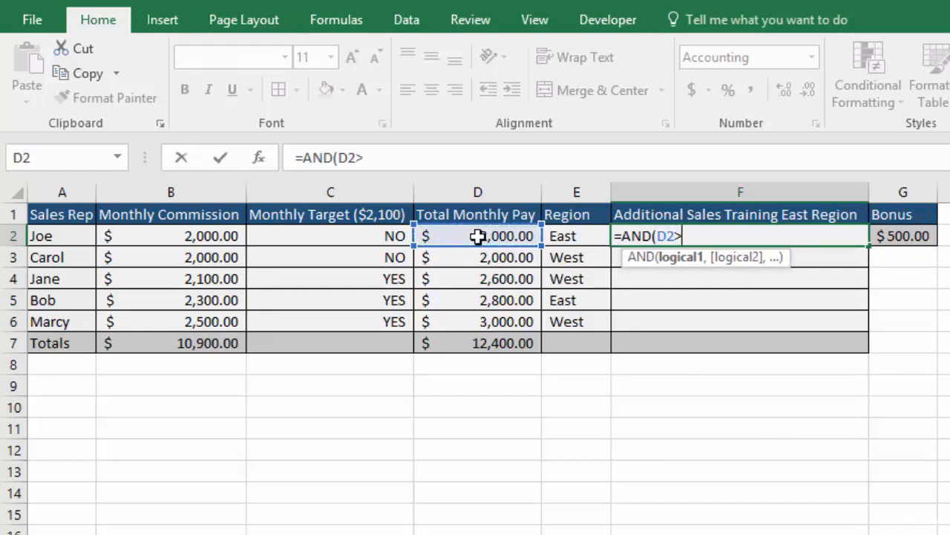
{"action": "left_click", "coordinate": [188, 235]}
{"action": "type", "text": ","}
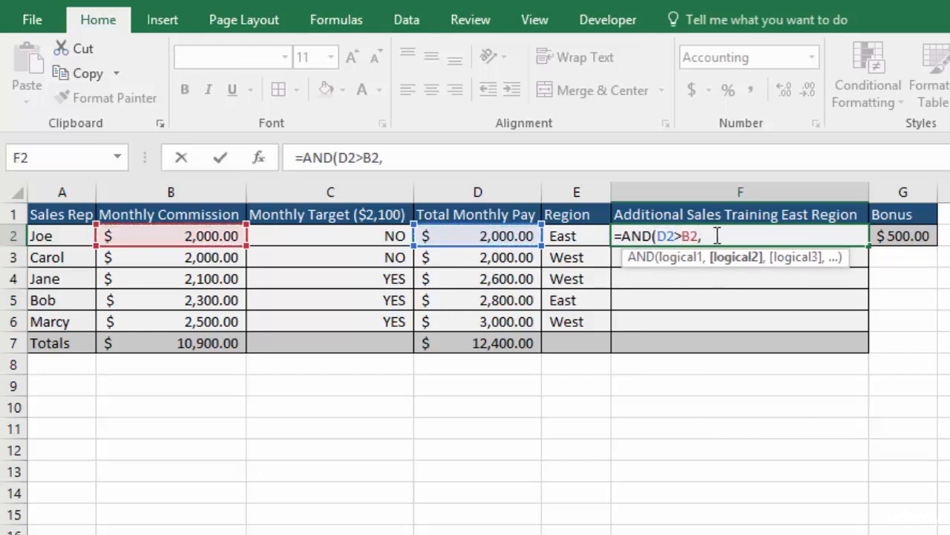
{"action": "left_click", "coordinate": [574, 236]}
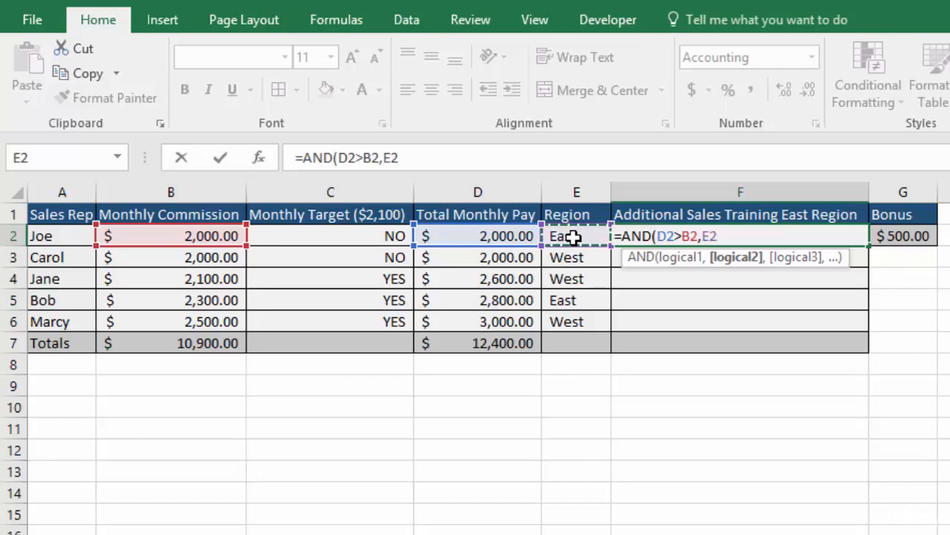
{"action": "type", "text": "=\""}
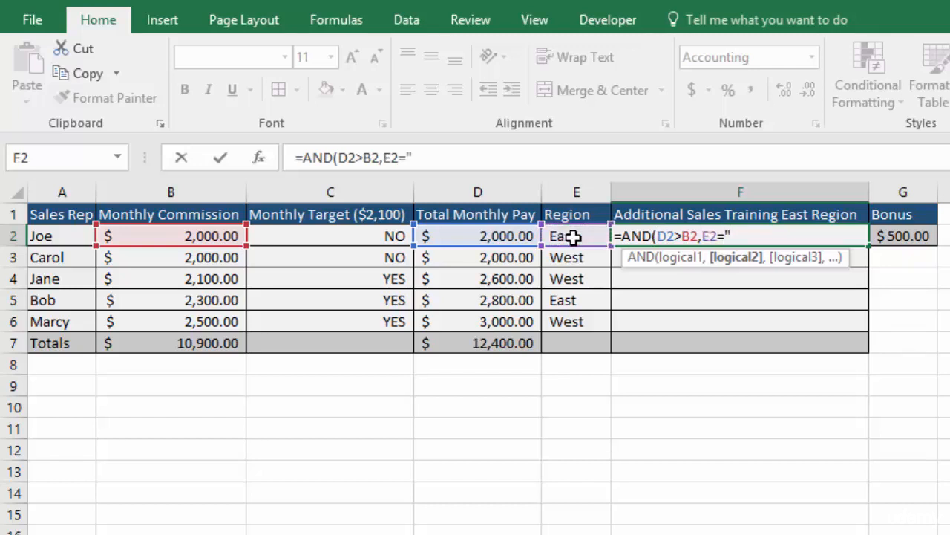
{"action": "type", "text": "east\""}
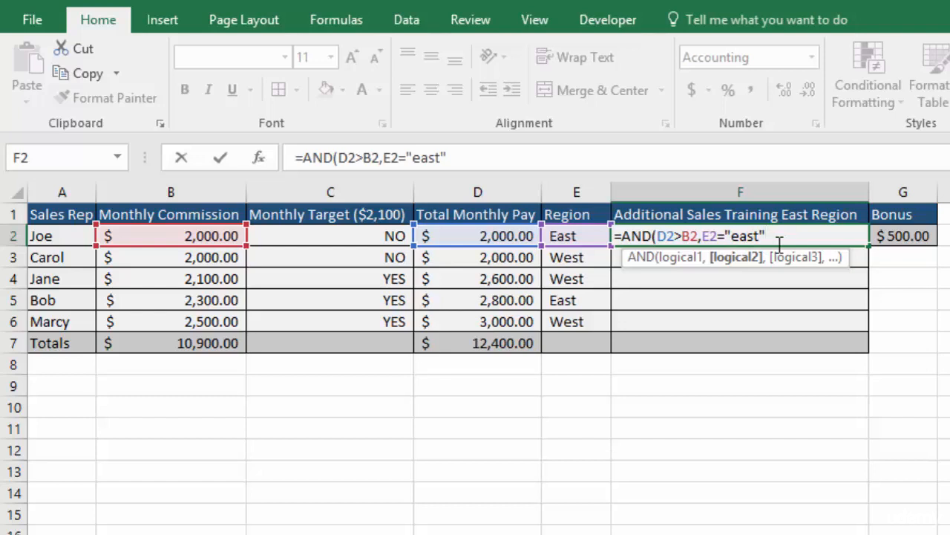
{"action": "key", "text": "Return"}
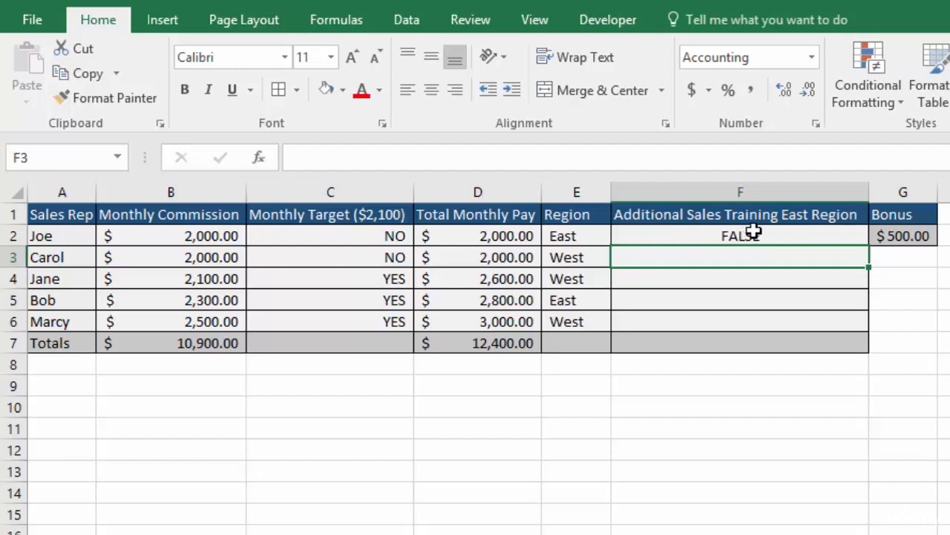
- Fill the AND formula from F2 down through F6
{"action": "left_click", "coordinate": [813, 233]}
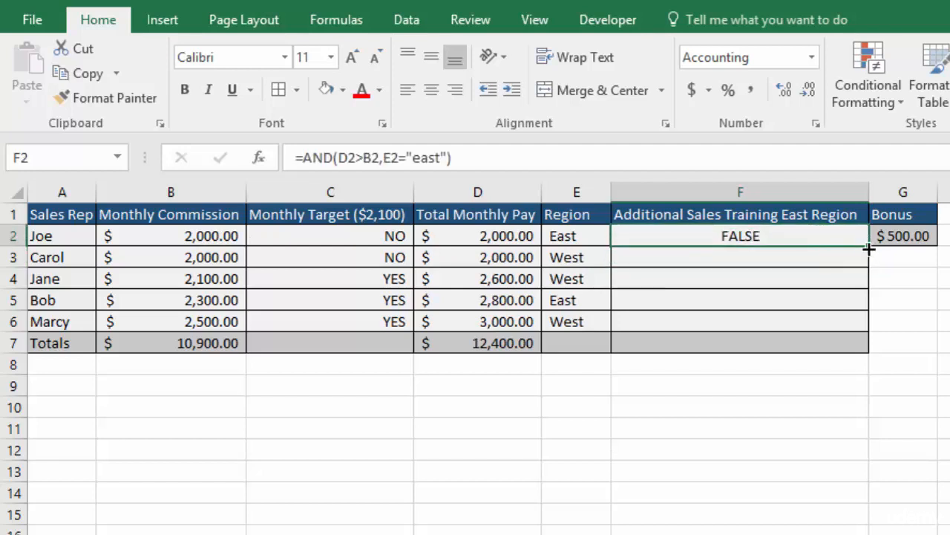
{"action": "double_click", "coordinate": [868, 248]}
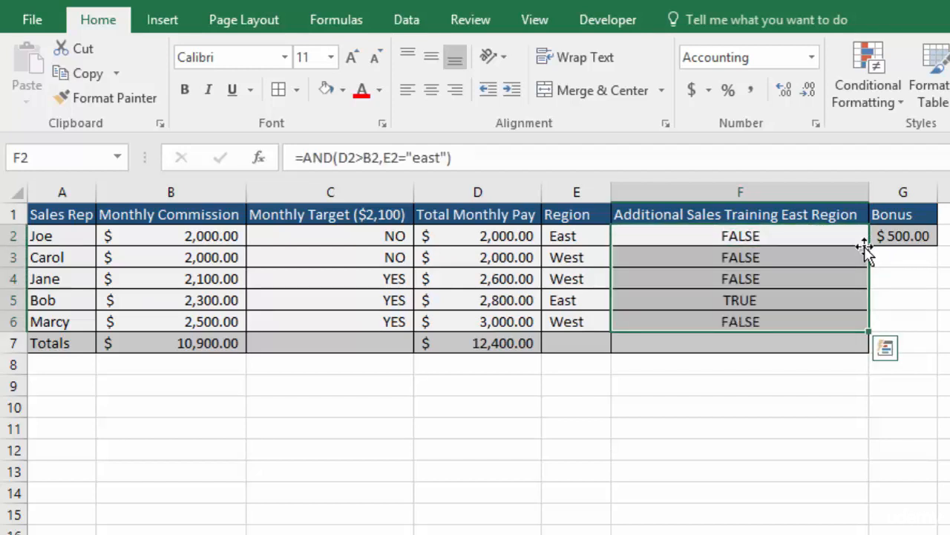
{"action": "left_click", "coordinate": [865, 242]}
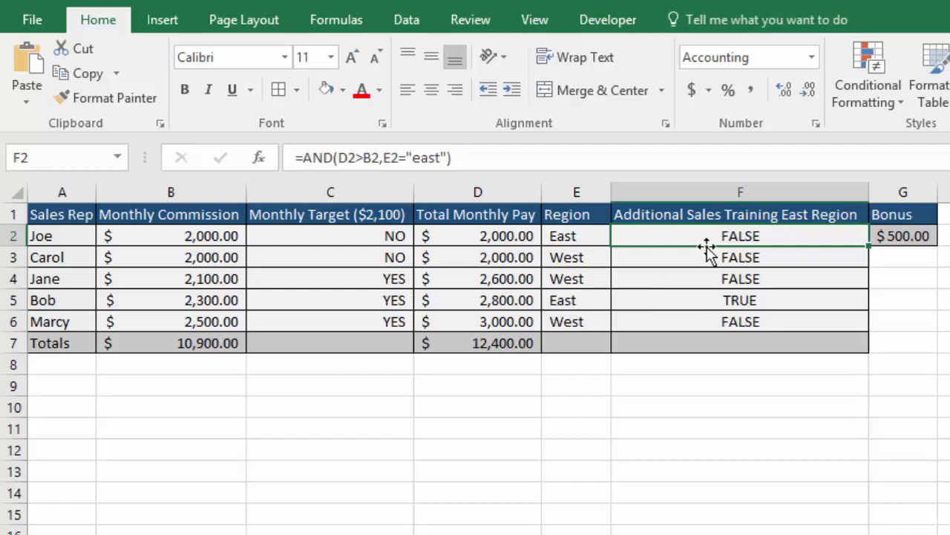
- Change the first condition of the AND formula in F2 to D2<=B2
{"action": "double_click", "coordinate": [783, 236]}
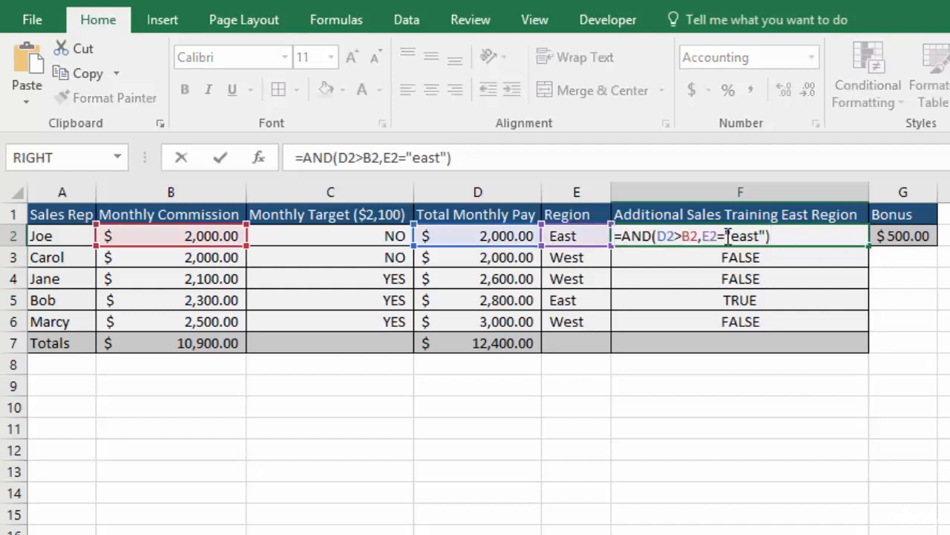
{"action": "left_click", "coordinate": [682, 237]}
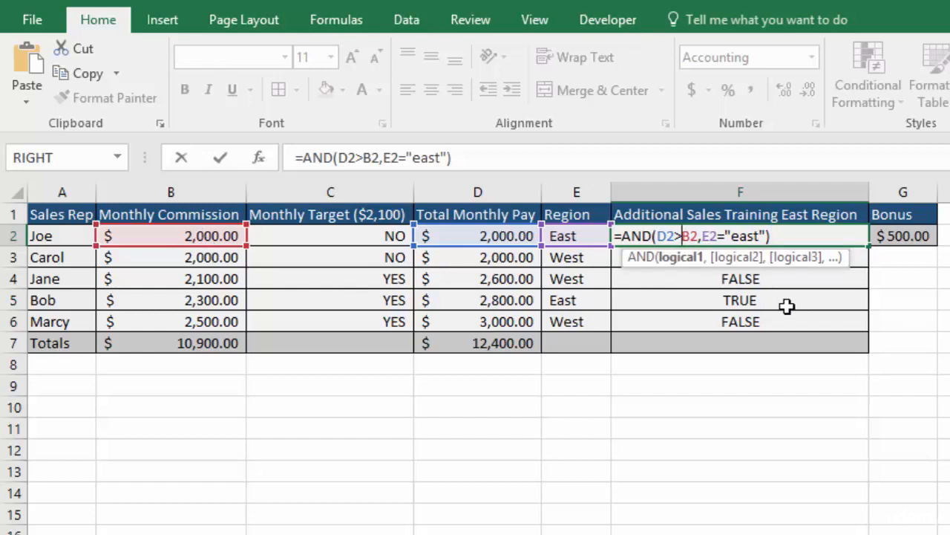
{"action": "key", "text": "BackSpace"}
{"action": "type", "text": "<="}
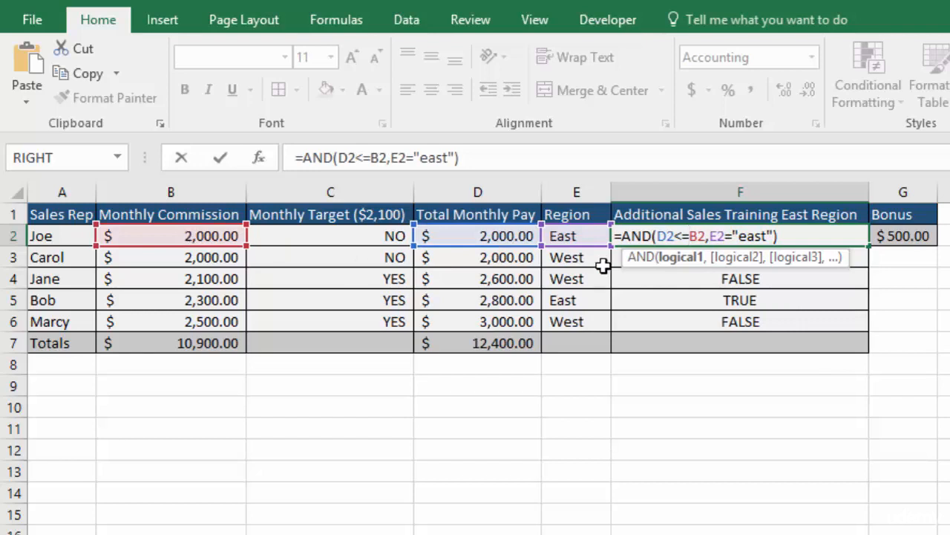
{"action": "key", "text": "Return"}
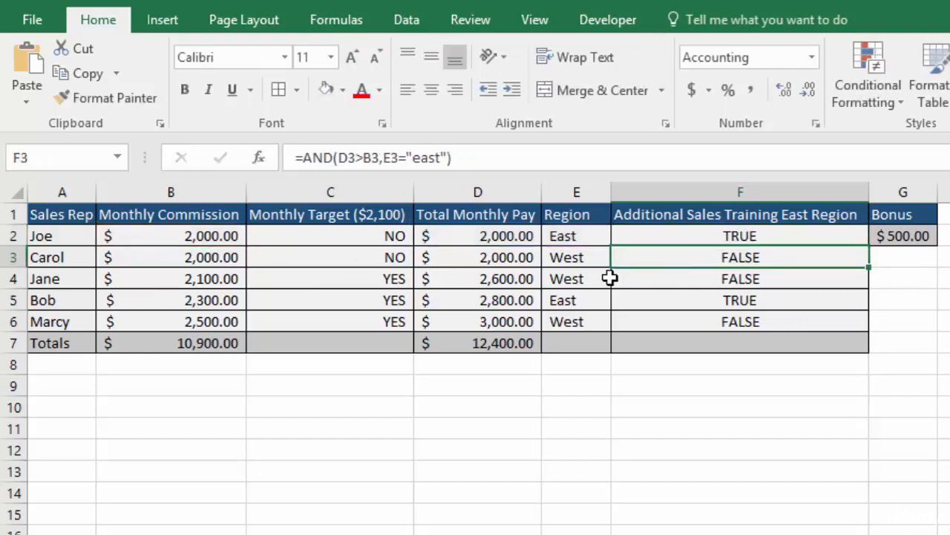
- Copy the corrected AND formula from F2 down through F6, replacing the existing formulas
{"action": "left_click", "coordinate": [819, 232]}
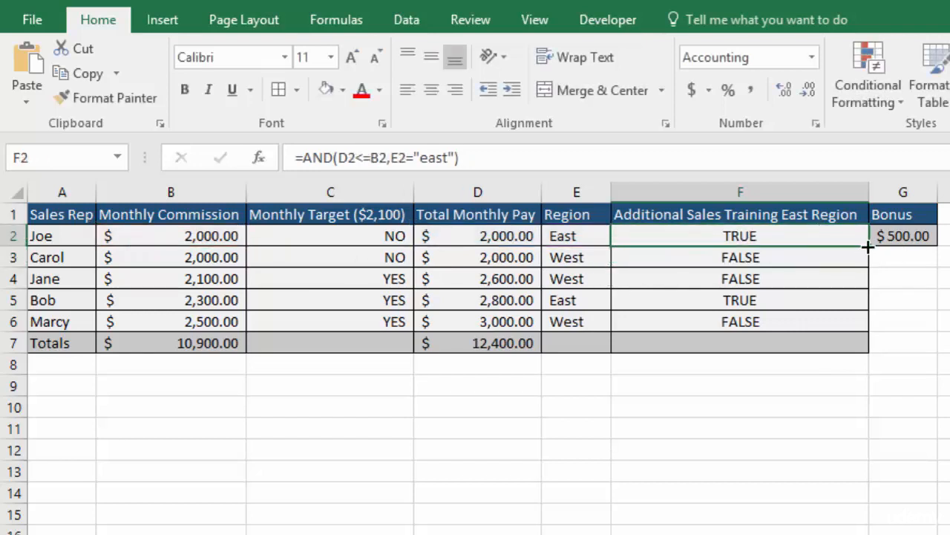
{"action": "left_click_drag", "start_coordinate": [868, 246], "coordinate": [868, 327]}
{"action": "left_click", "coordinate": [897, 300]}
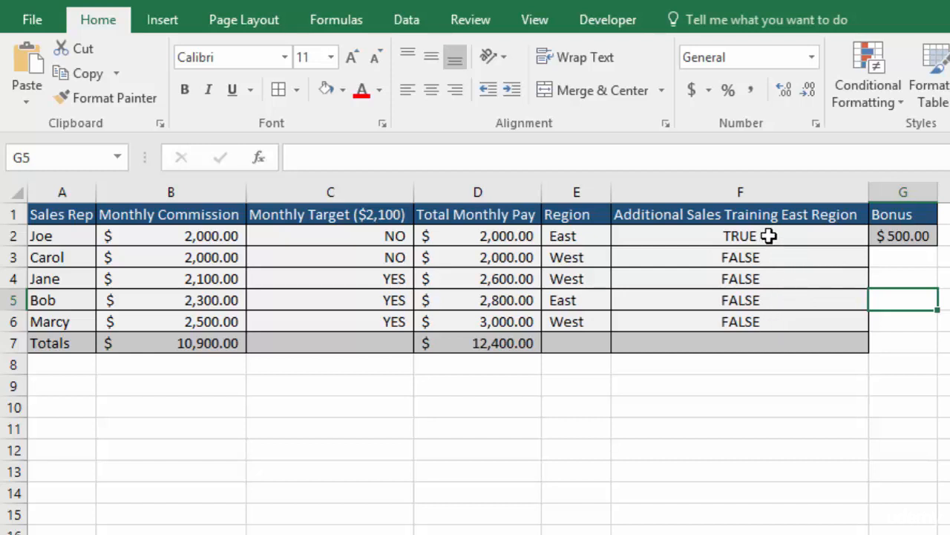
- Wrap the AND formula in F2 in an IF function, using the AND expression as the logical test
{"action": "left_click", "coordinate": [713, 236]}
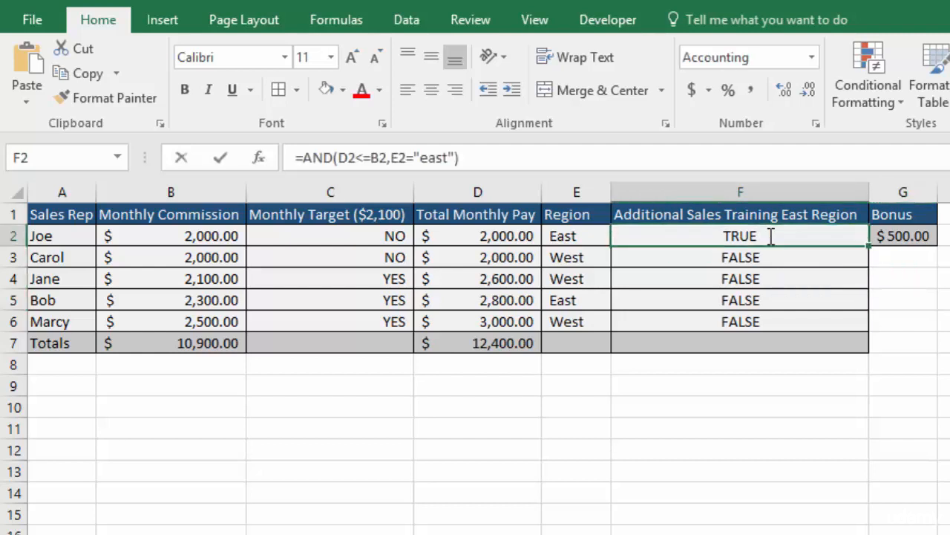
{"action": "double_click", "coordinate": [713, 236]}
{"action": "left_click", "coordinate": [626, 235]}
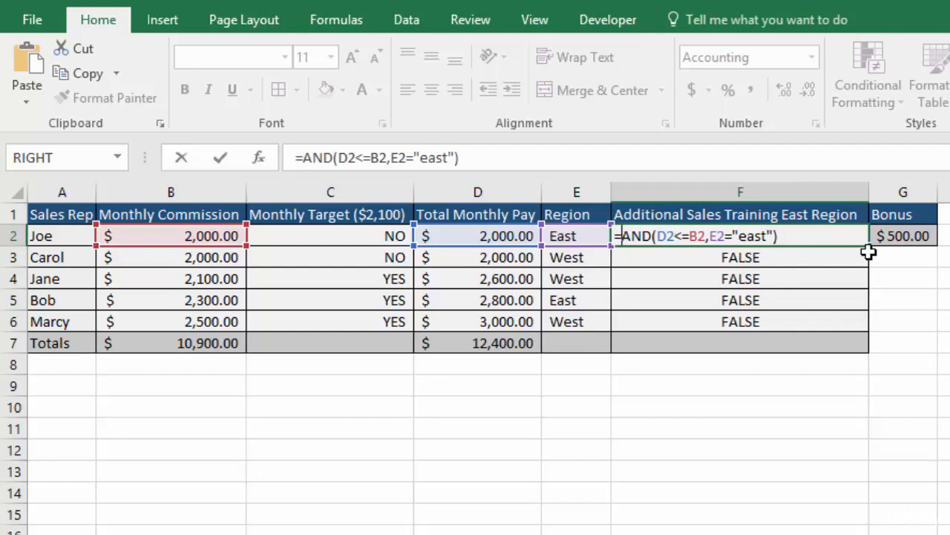
{"action": "type", "text": "if"}
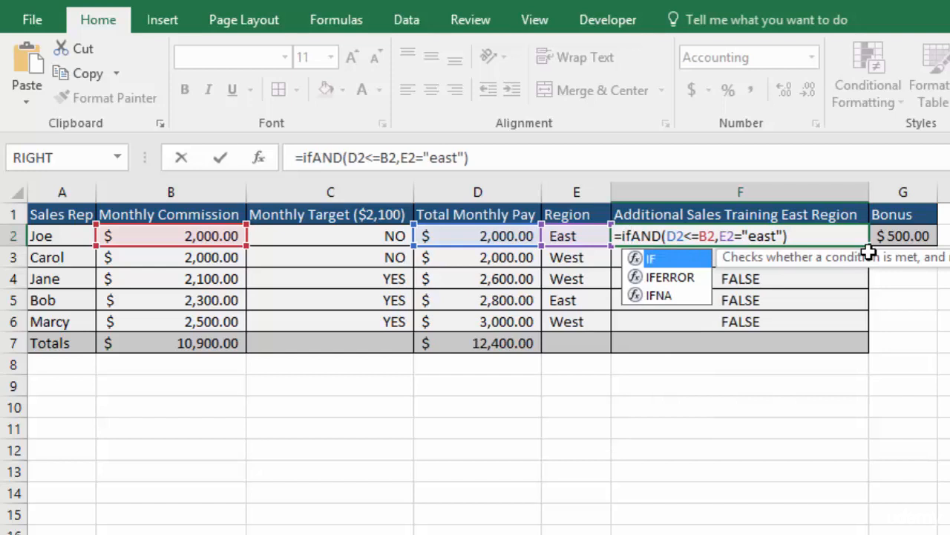
{"action": "key", "text": "Tab"}
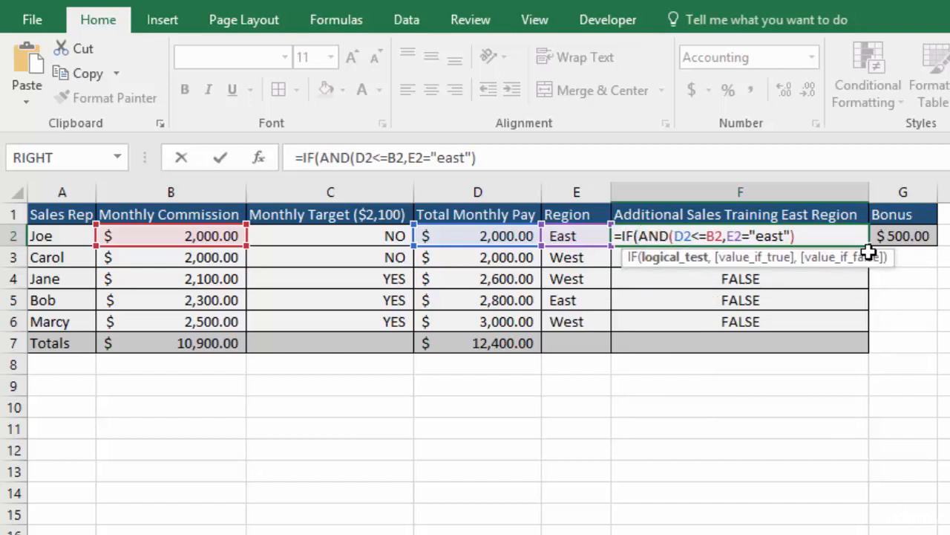
{"action": "key", "text": "Right"}
{"action": "key", "text": "Right"}
{"action": "key", "text": "Right"}
{"action": "key", "text": "Right"}
{"action": "key", "text": "Right"}
{"action": "key", "text": "Right"}
{"action": "key", "text": "Right"}
{"action": "key", "text": "Right"}
{"action": "key", "text": "Right"}
{"action": "key", "text": "Right"}
{"action": "key", "text": "Right"}
{"action": "key", "text": "Right"}
{"action": "key", "text": "Right"}
{"action": "key", "text": "Right"}
{"action": "key", "text": "Right"}
{"action": "key", "text": "Right"}
{"action": "key", "text": "Right"}
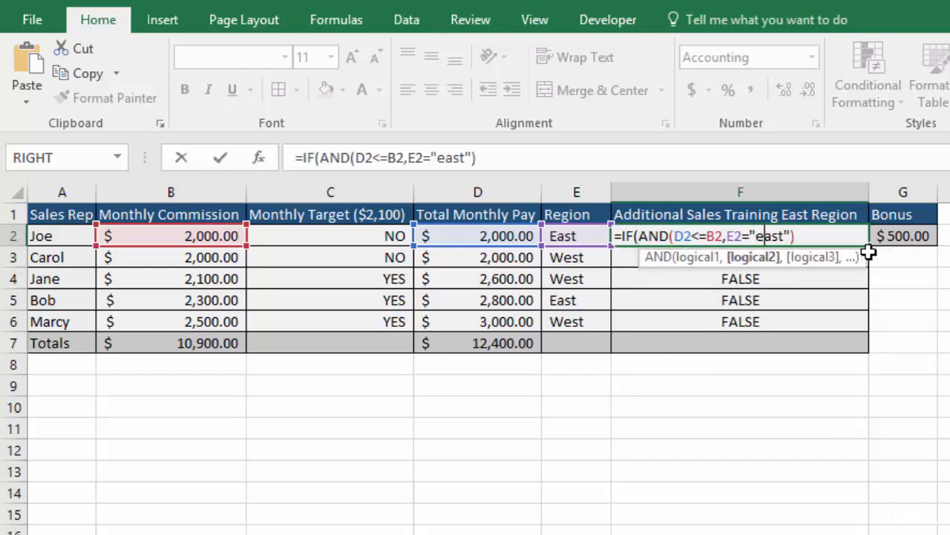
{"action": "key", "text": "Right"}
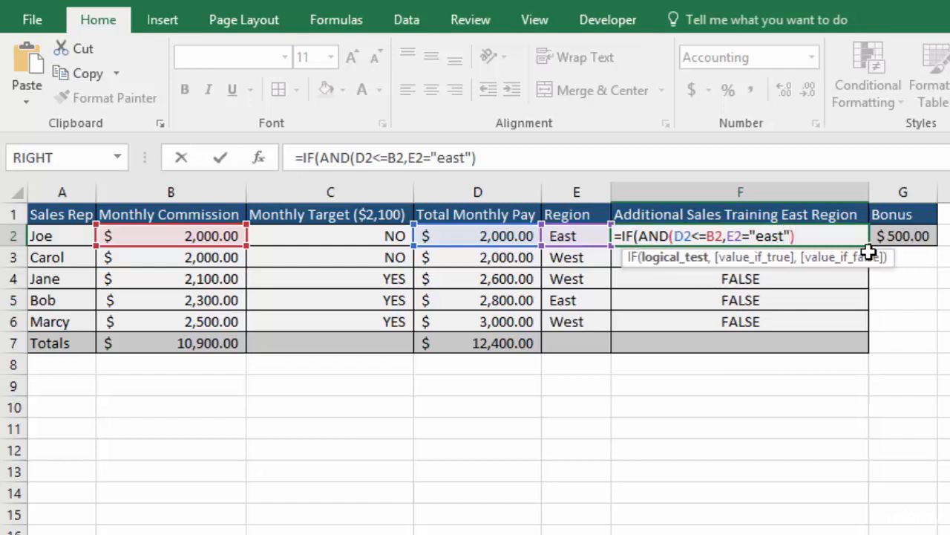
{"action": "type", "text": ","}
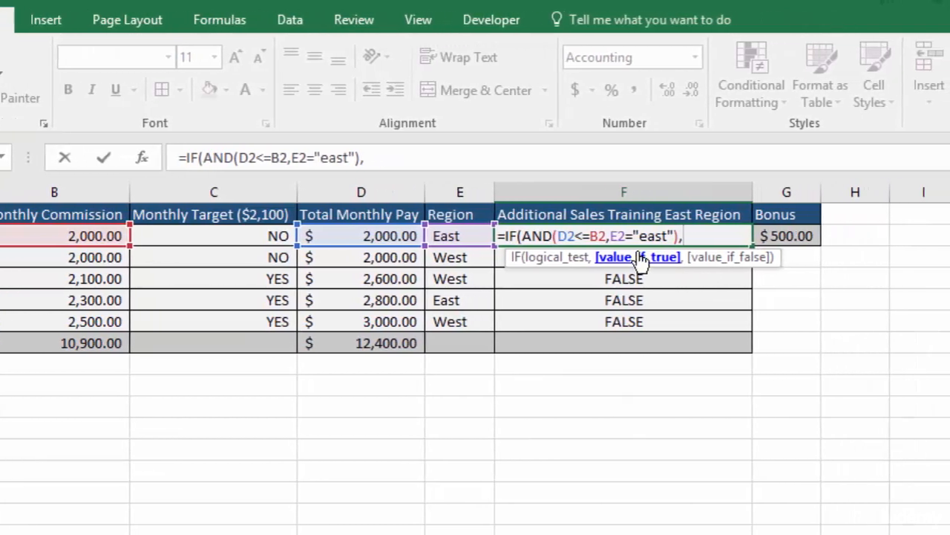
- Enter "Attend Wednesday Training" as the value-if-true argument of the IF formula in F2
{"action": "type", "text": "\""}
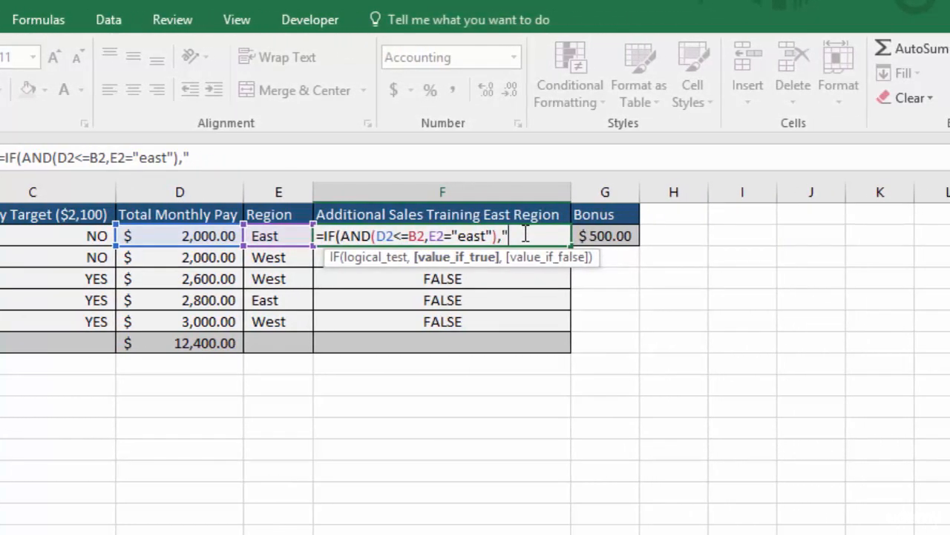
{"action": "type", "text": "Attent"}
{"action": "key", "text": "BackSpace"}
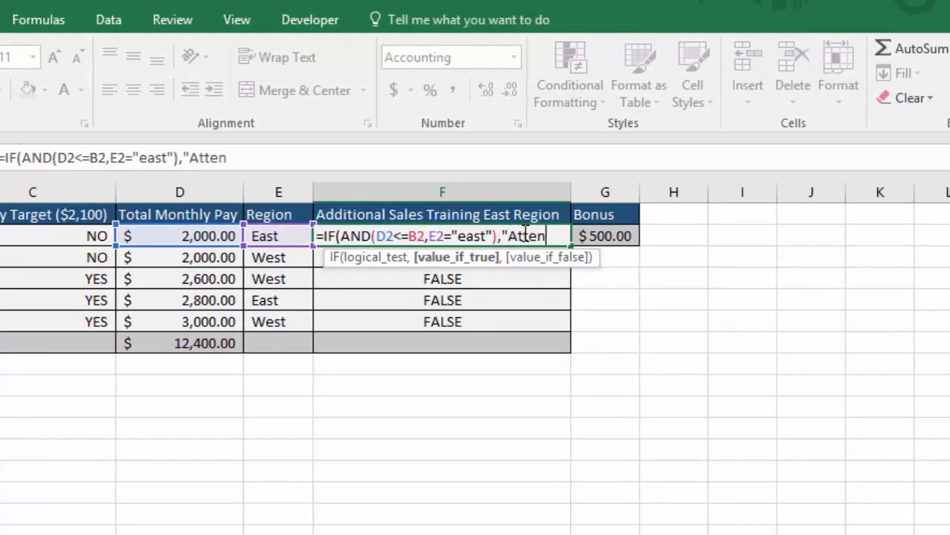
{"action": "type", "text": "d Wednesda"}
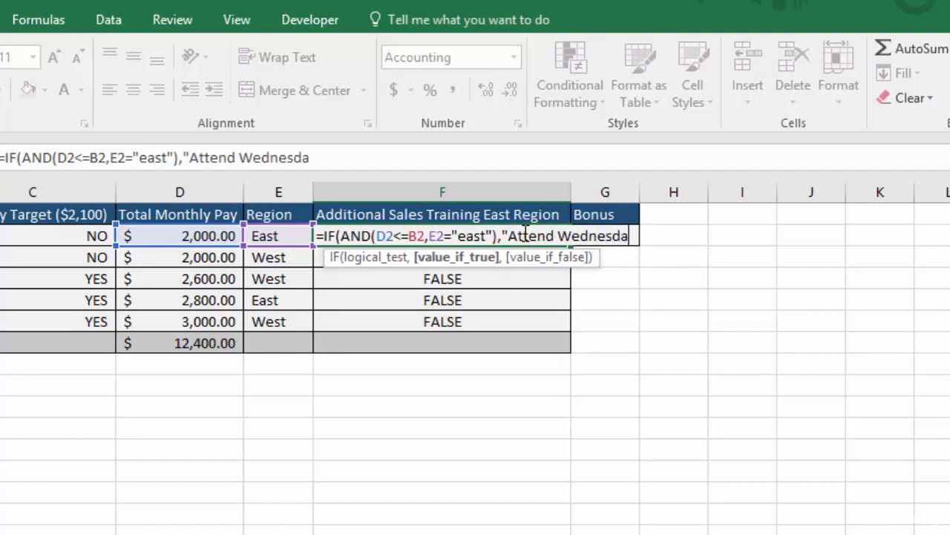
{"action": "type", "text": "y"}
{"action": "type", "text": "Training"}
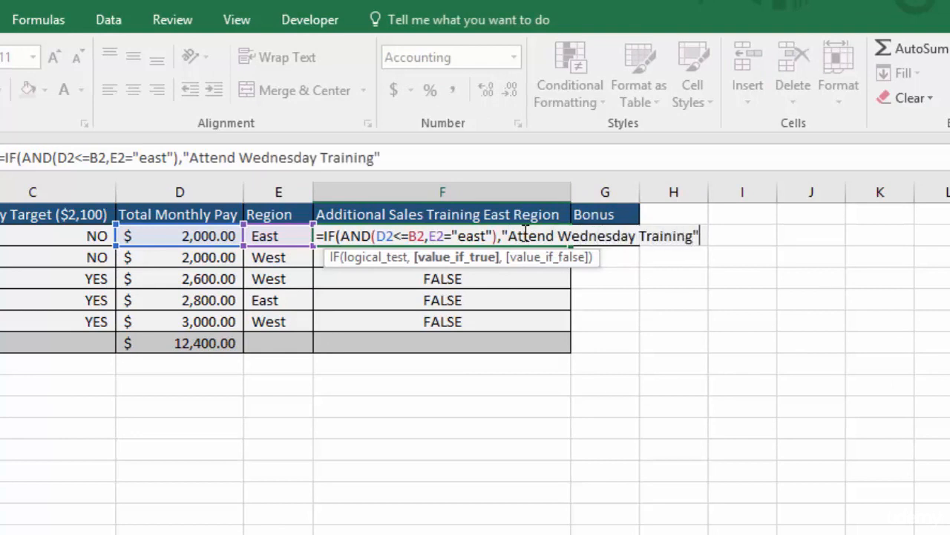
- Enter "No Training Needed" as the value-if-false argument and complete the IF formula in F2
{"action": "type", "text": "\","}
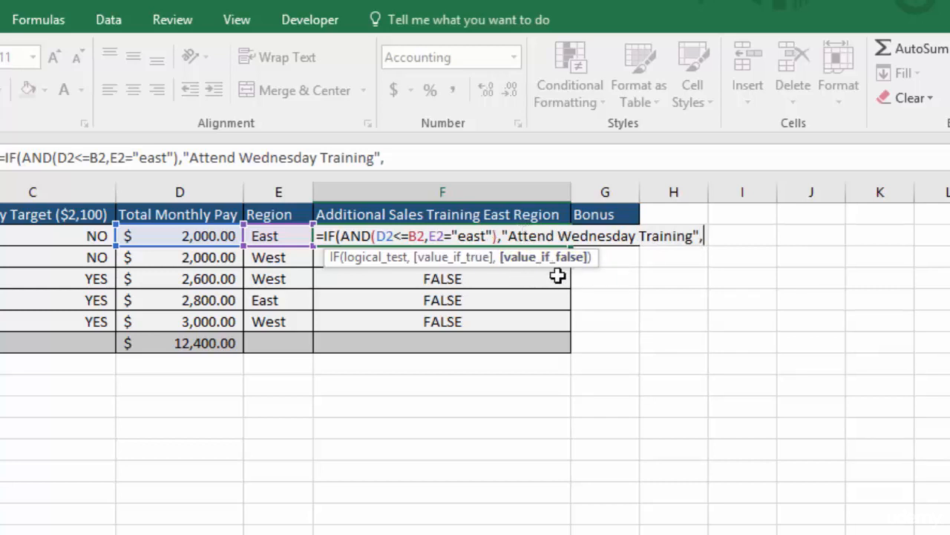
{"action": "type", "text": "\""}
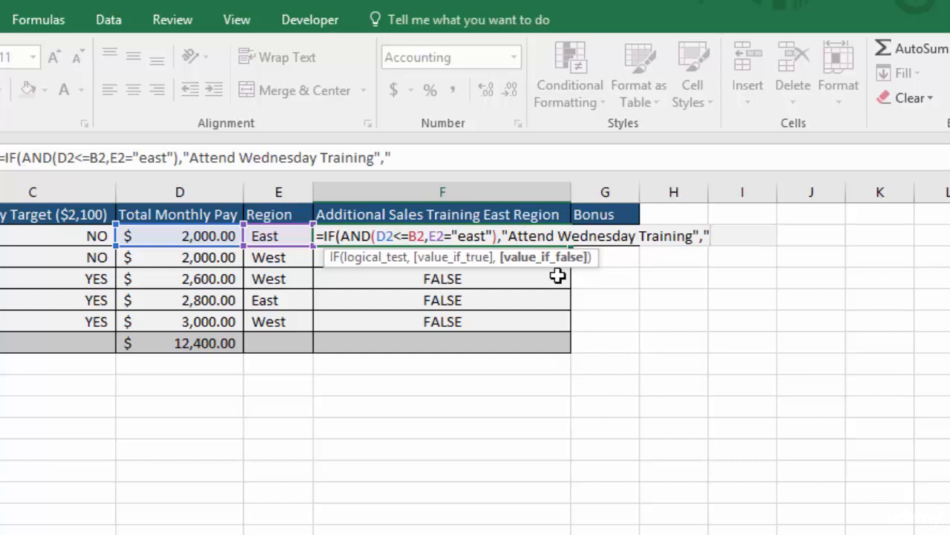
{"action": "type", "text": "No Tra"}
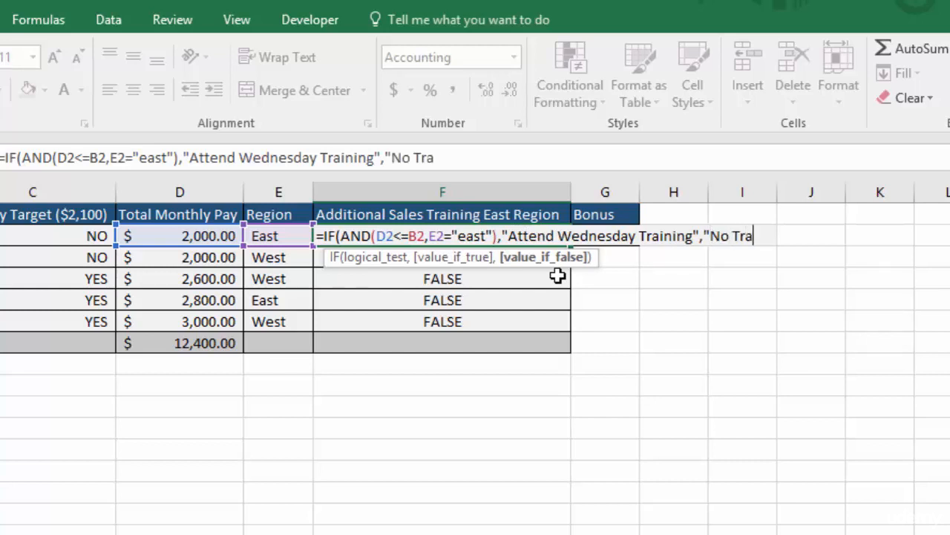
{"action": "type", "text": "ining Needed\""}
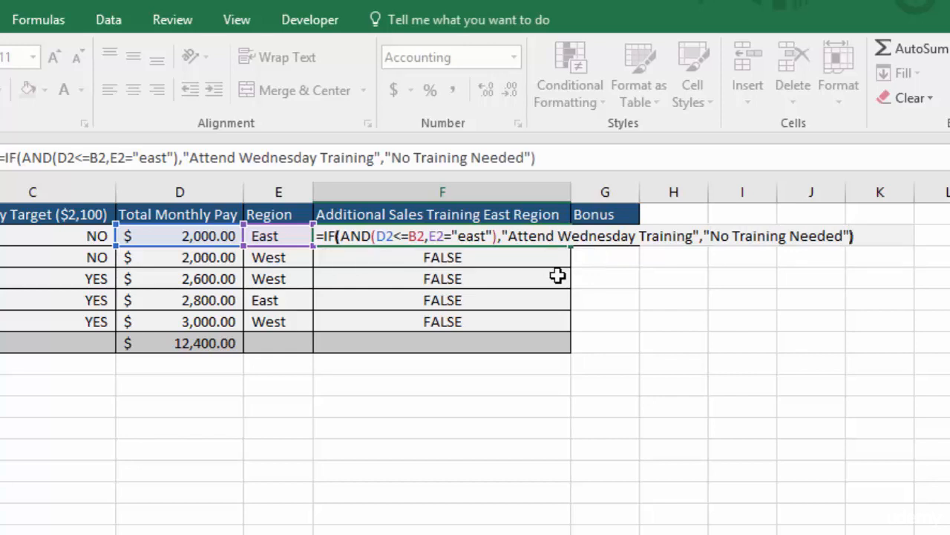
{"action": "type", "text": ")"}
{"action": "key", "text": "Return"}
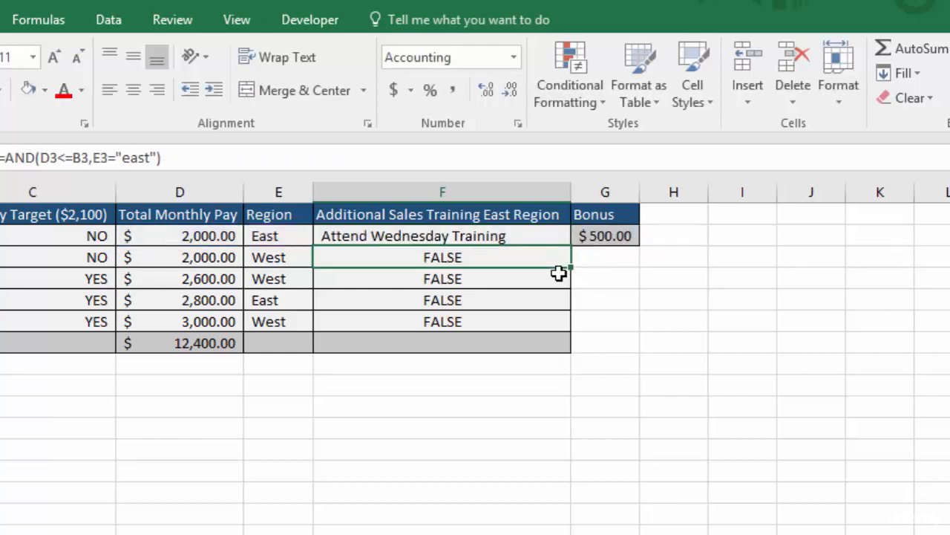
- Copy the IF and AND formula from F2 down through F6, replacing the existing AND formulas
{"action": "left_click", "coordinate": [536, 236]}
{"action": "double_click", "coordinate": [568, 245]}
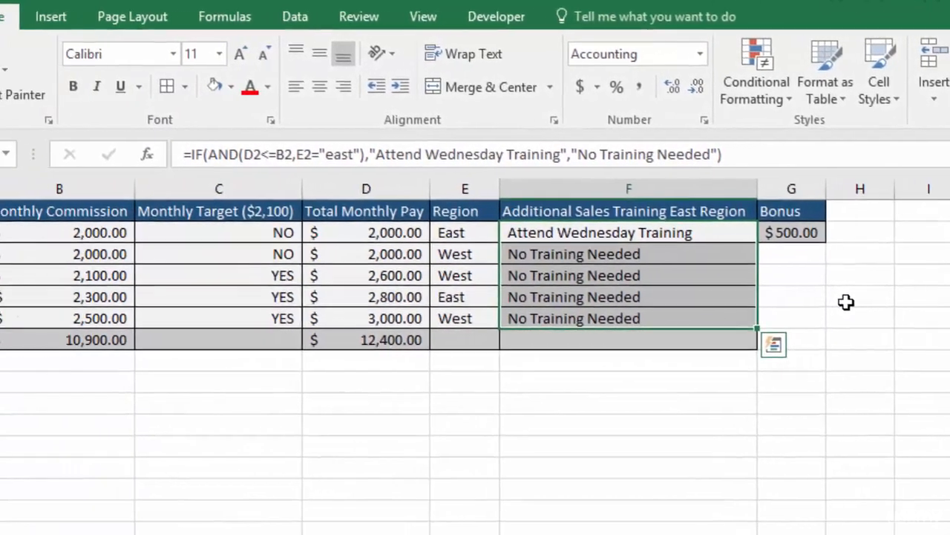
{"action": "key", "text": "Right"}
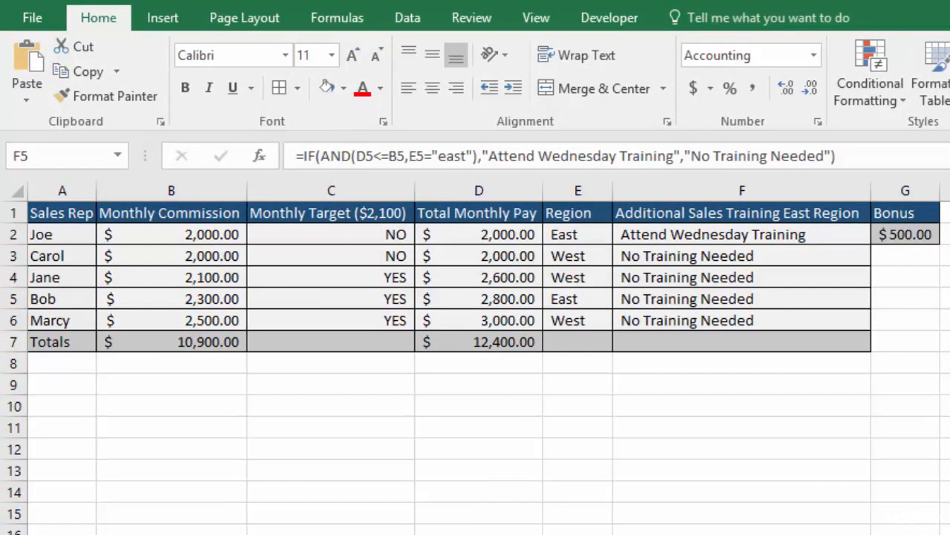
- Enter an OR formula in F9 that tests whether D2<=B2 or E2="east"
{"action": "left_click", "coordinate": [719, 382]}
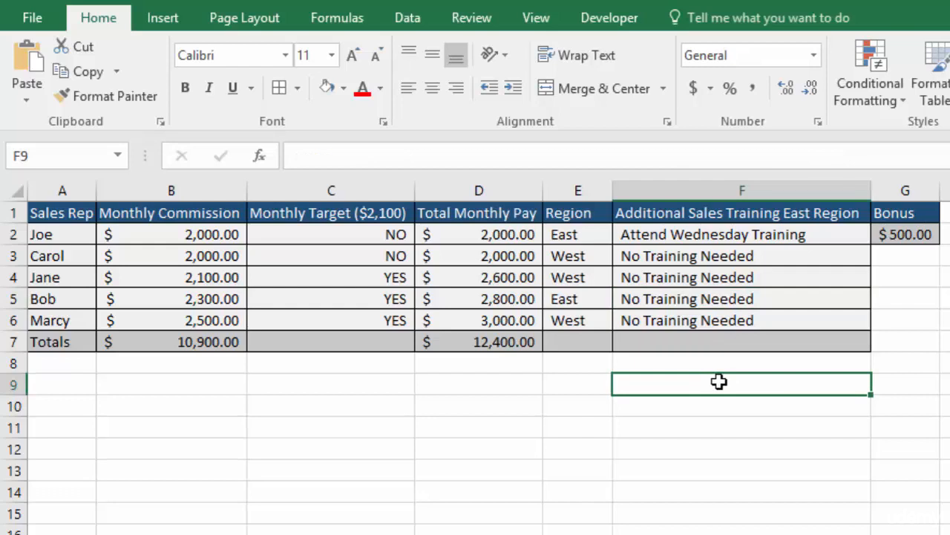
{"action": "type", "text": "="}
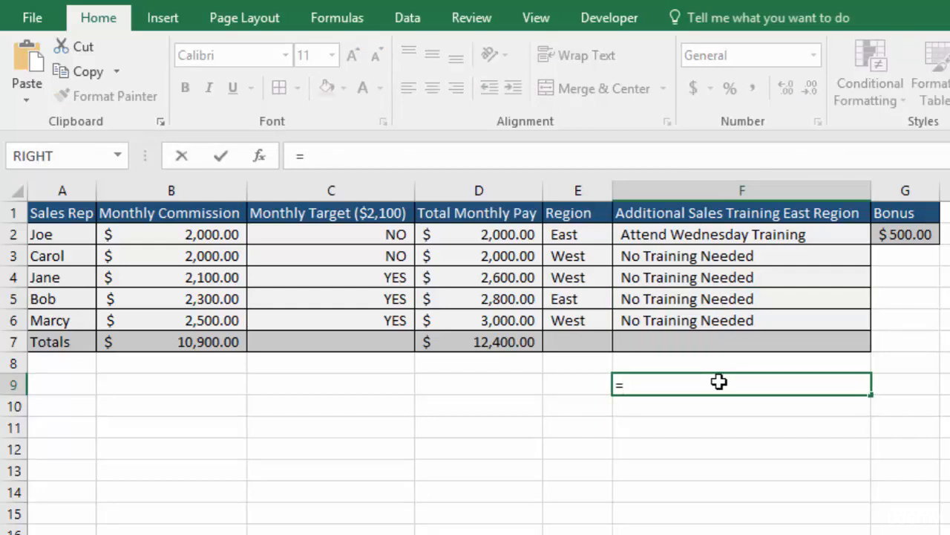
{"action": "type", "text": "or"}
{"action": "key", "text": "Tab"}
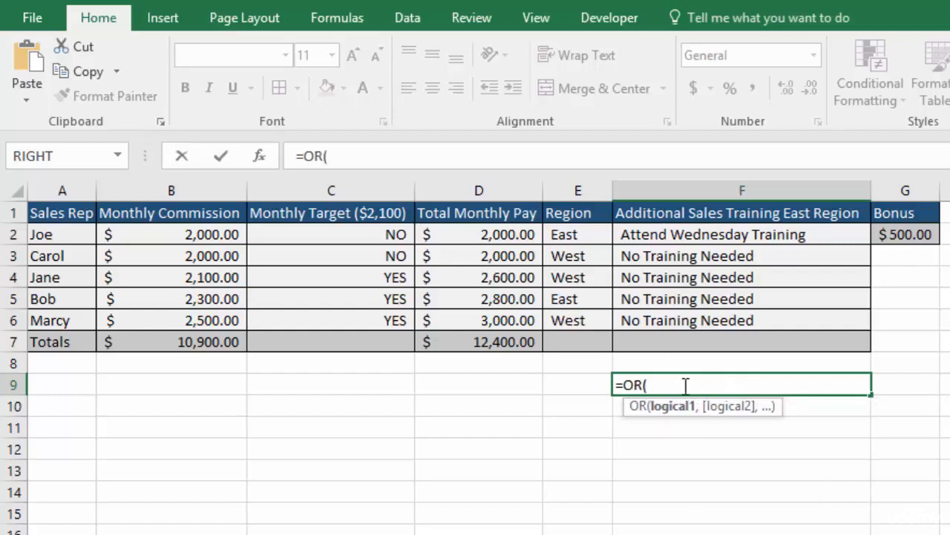
{"action": "left_click", "coordinate": [486, 234]}
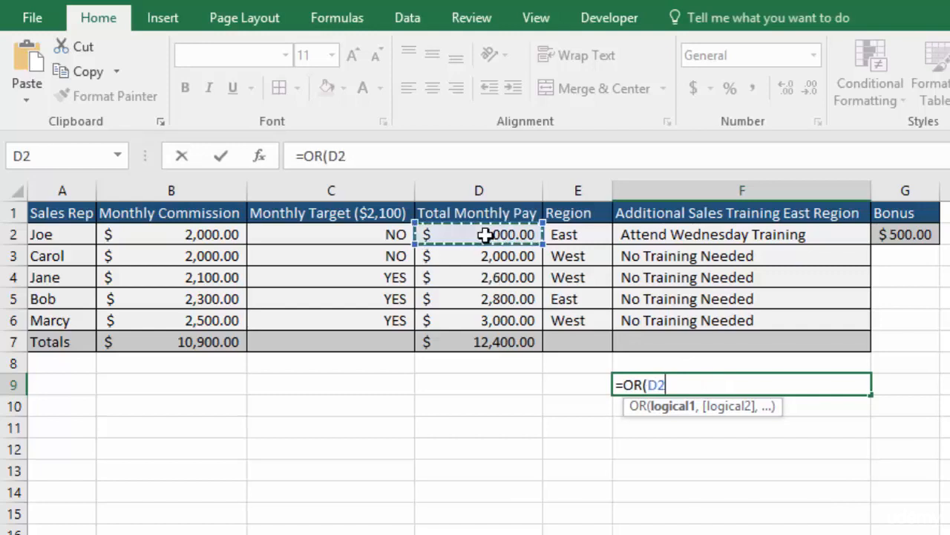
{"action": "type", "text": "<="}
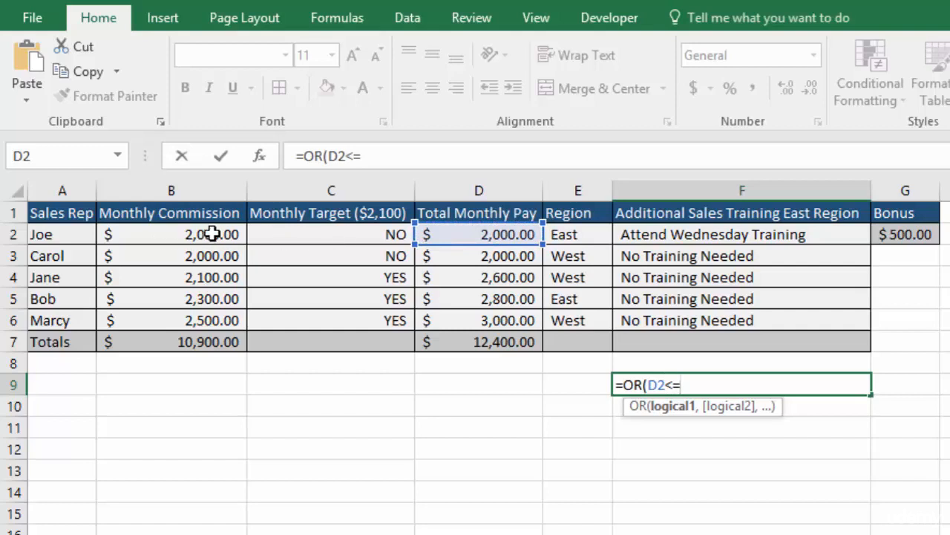
{"action": "left_click", "coordinate": [179, 234]}
{"action": "type", "text": ","}
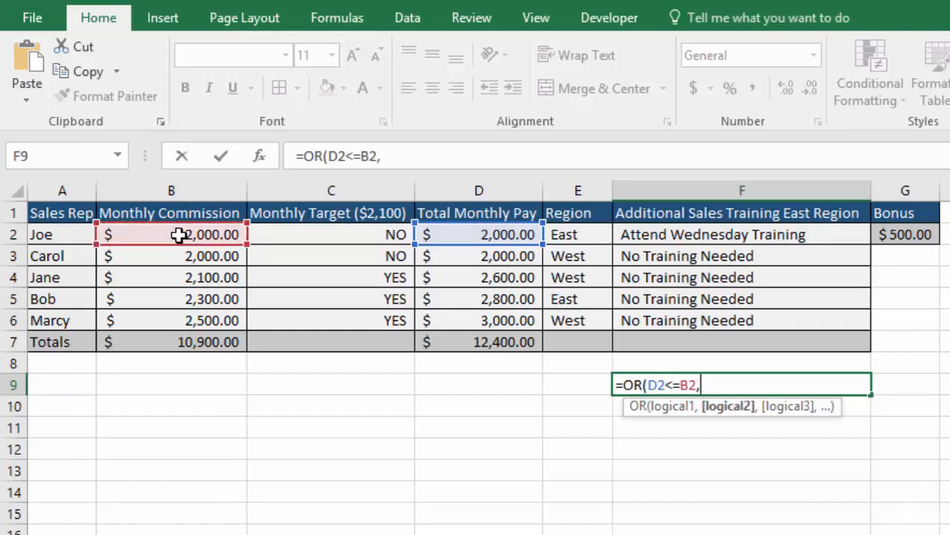
{"action": "left_click", "coordinate": [575, 235]}
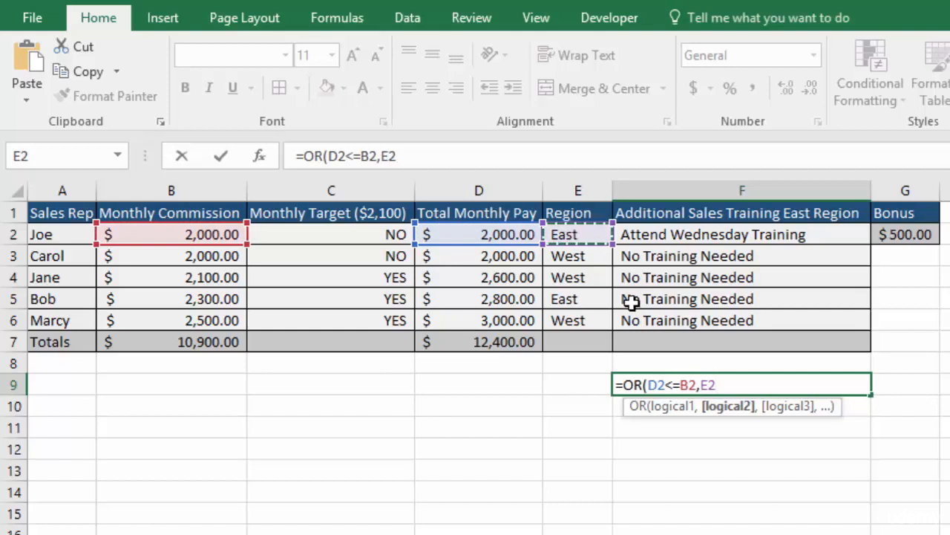
{"action": "type", "text": "=\""}
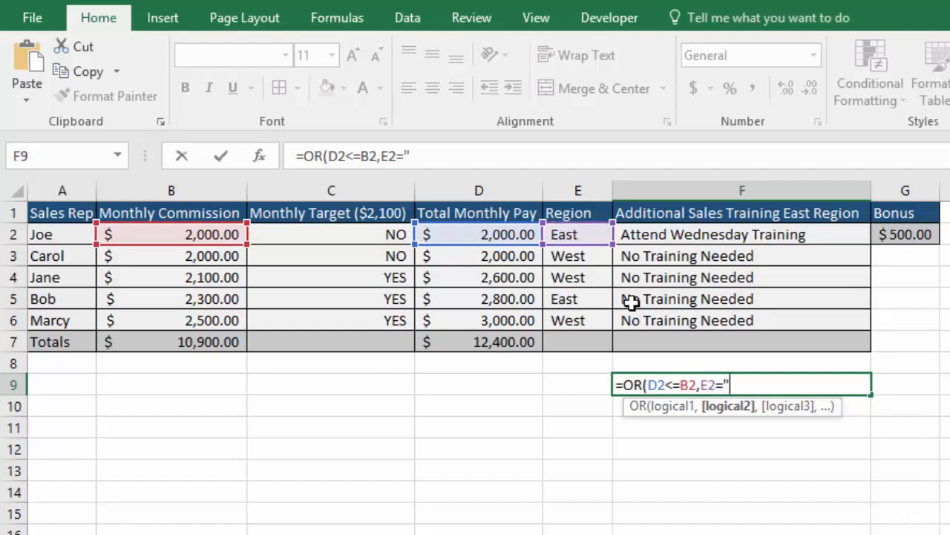
{"action": "type", "text": "east\""}
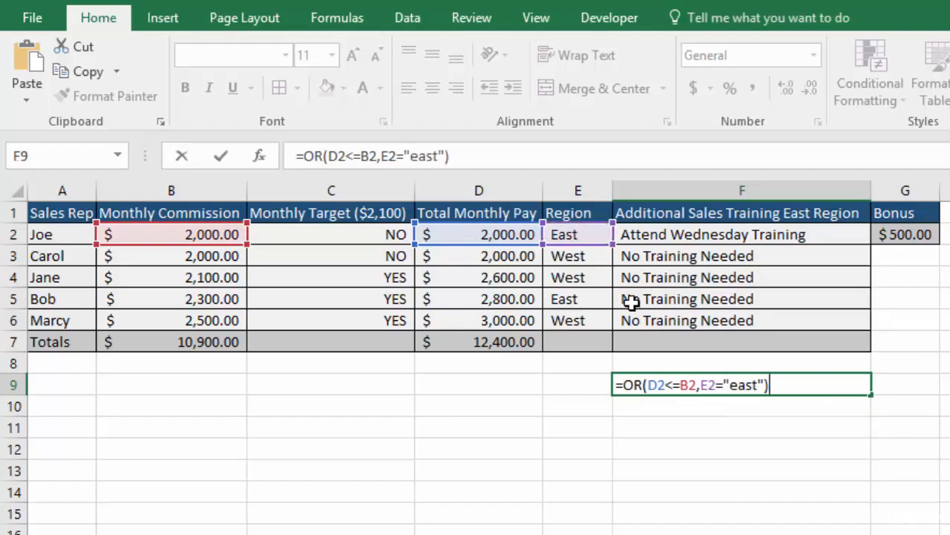
{"action": "key", "text": "Return"}
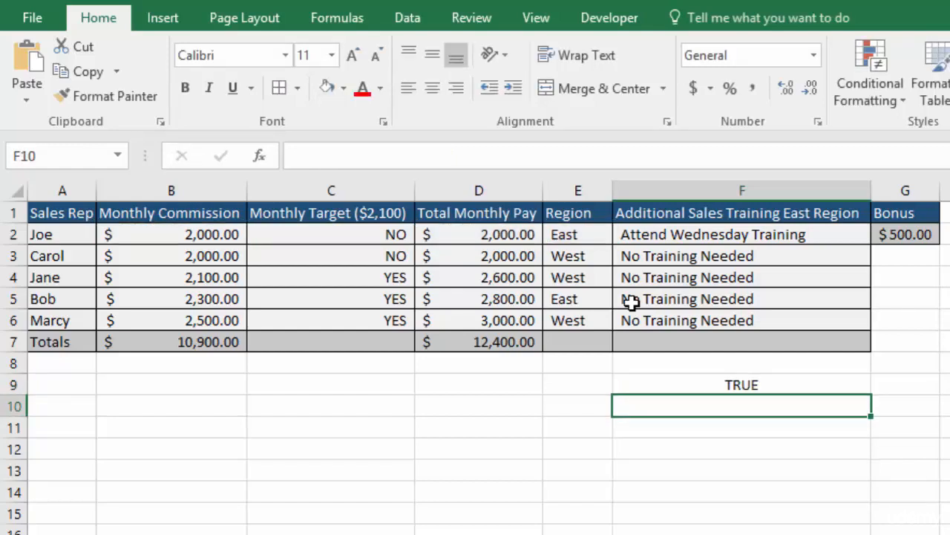
- Copy the OR formula from F9 down through F13
{"action": "left_click", "coordinate": [783, 384]}
{"action": "left_click_drag", "start_coordinate": [872, 396], "coordinate": [875, 488]}
- Enter the comparison formula =AND(D2<=B2,E2="east") in G9, beside the OR formula
{"action": "key", "text": "Right"}
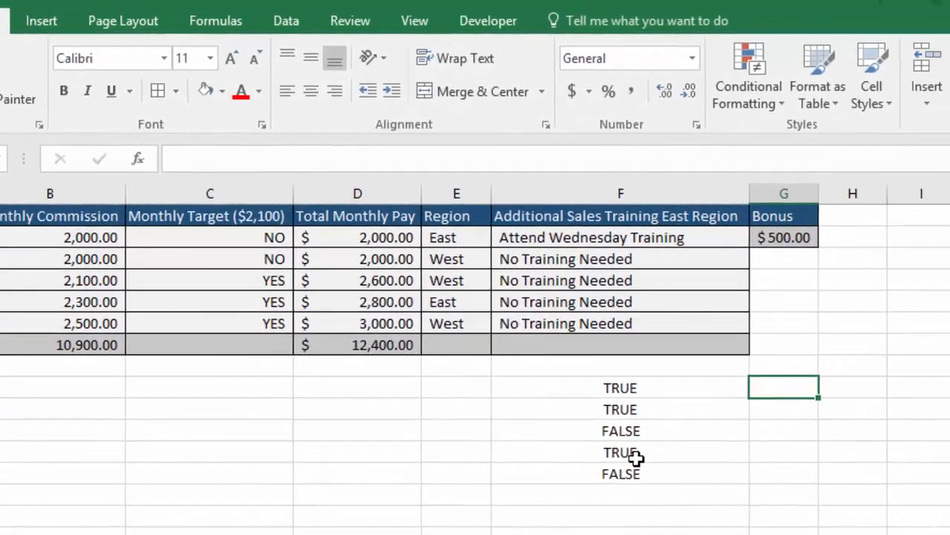
{"action": "type", "text": "=and"}
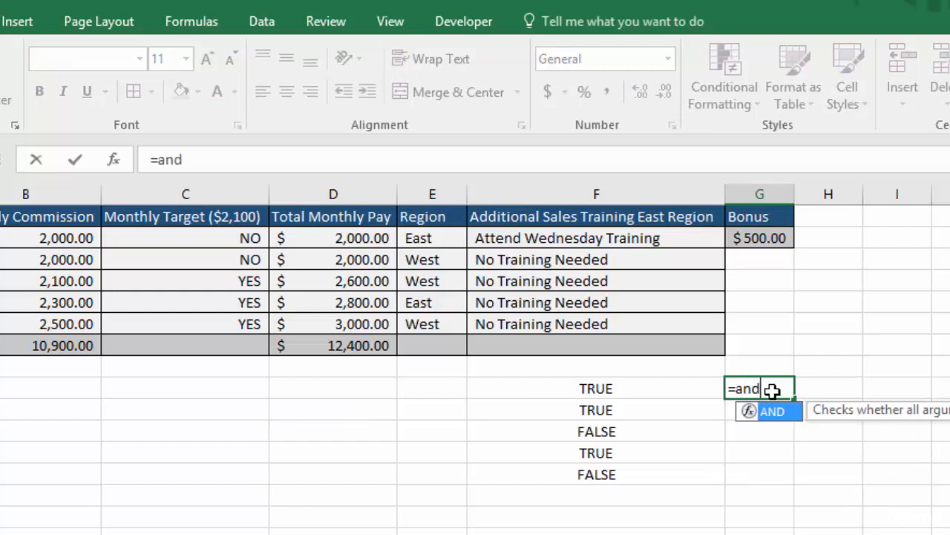
{"action": "key", "text": "Tab"}
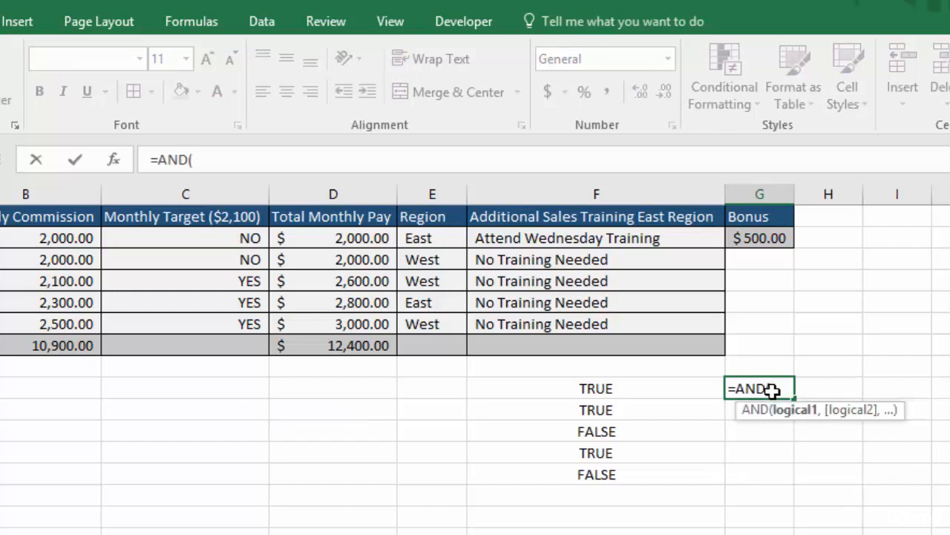
{"action": "left_click", "coordinate": [339, 238]}
{"action": "type", "text": "<="}
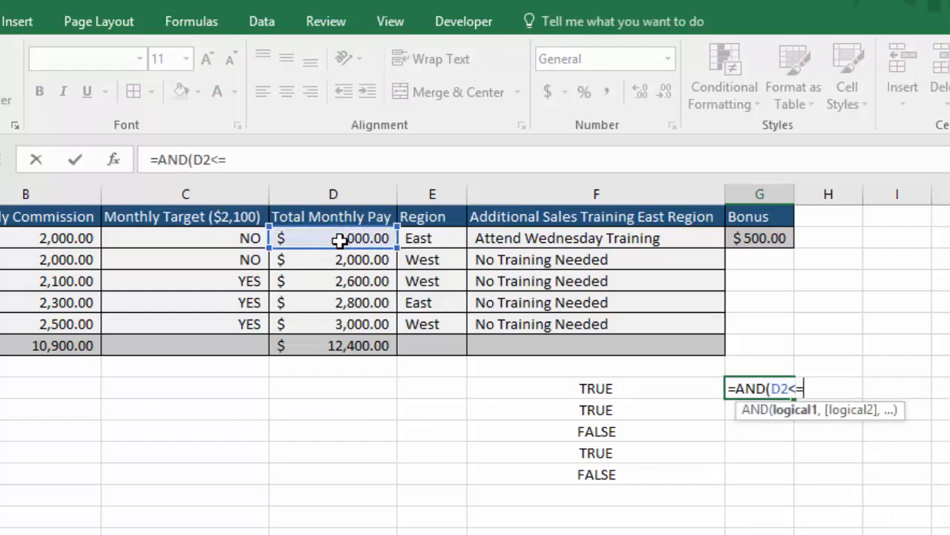
{"action": "left_click", "coordinate": [49, 239]}
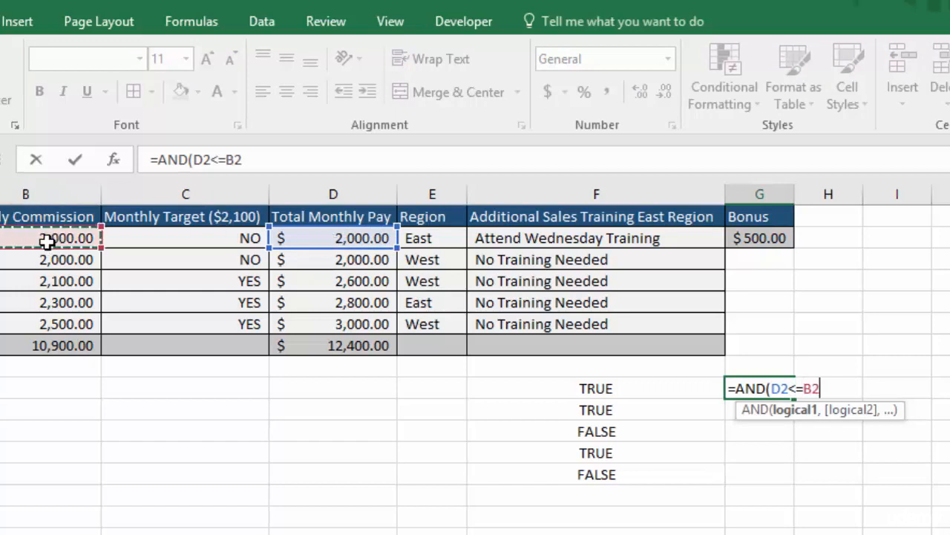
{"action": "type", "text": ","}
{"action": "left_click", "coordinate": [432, 238]}
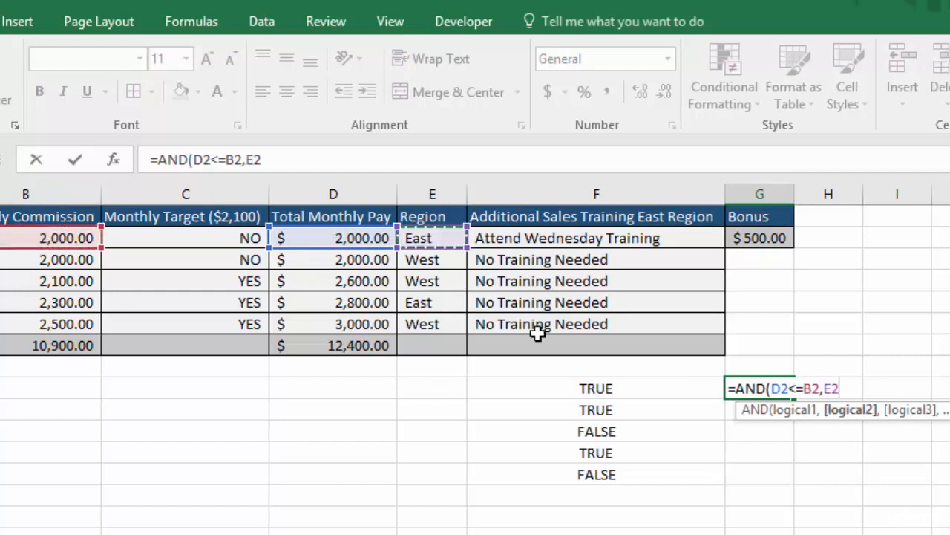
{"action": "type", "text": "="}
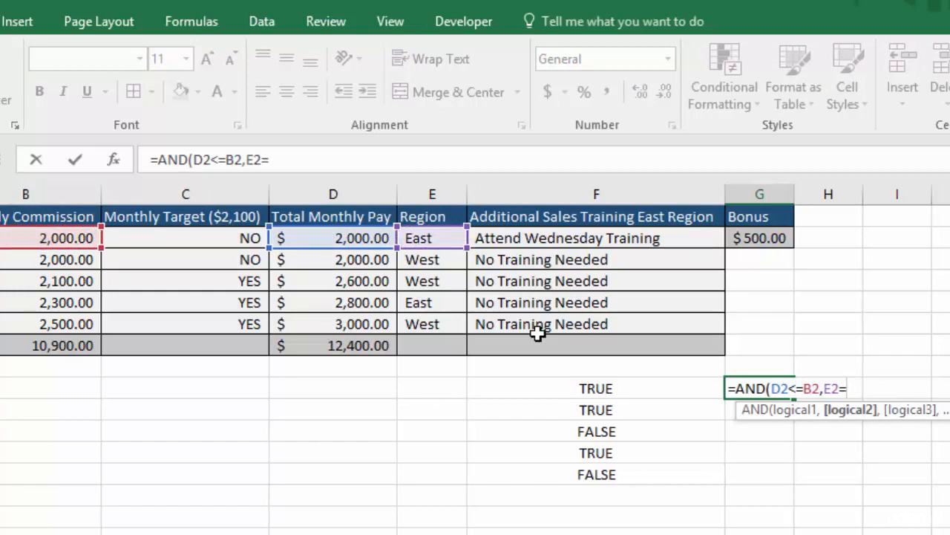
{"action": "type", "text": "\"east\")"}
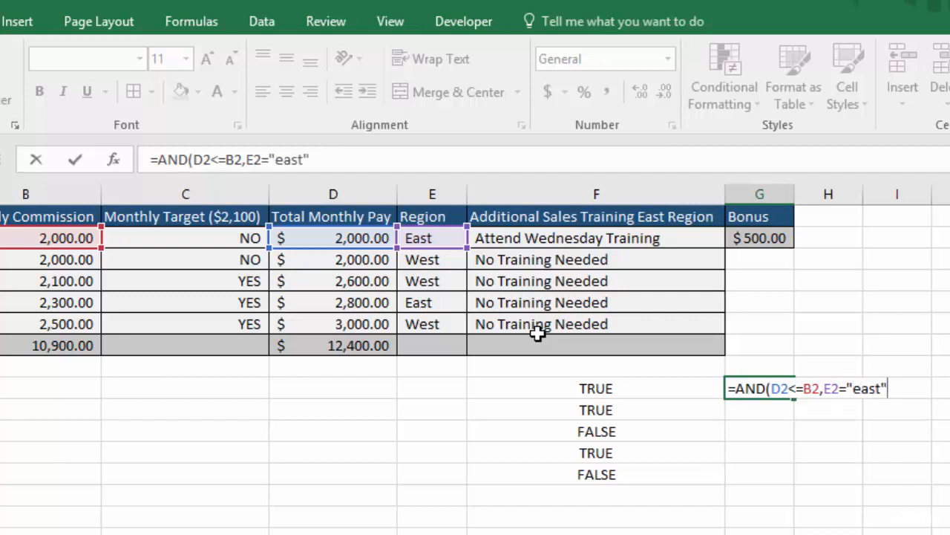
{"action": "key", "text": "Return"}
- Copy the AND formula from G9 down through G13
{"action": "left_click", "coordinate": [767, 392]}
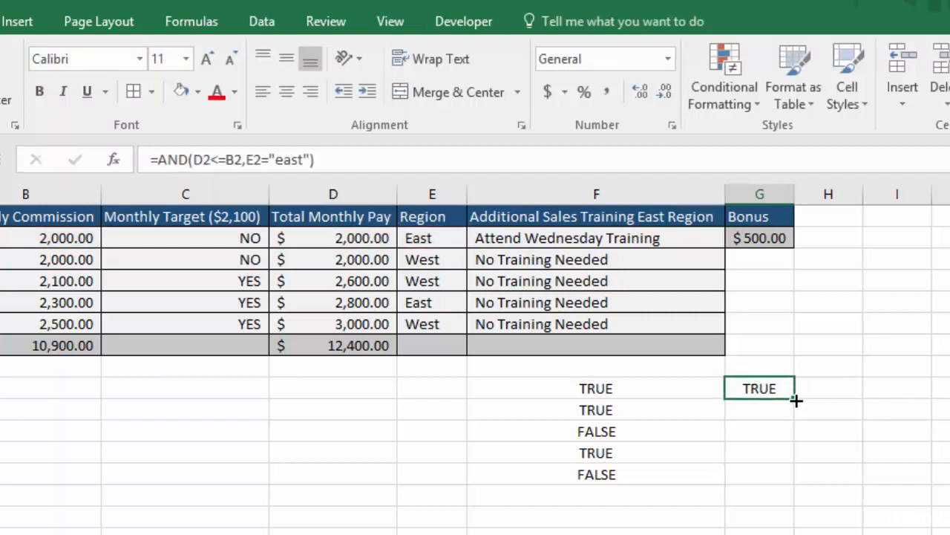
{"action": "left_click_drag", "start_coordinate": [798, 398], "coordinate": [795, 481]}
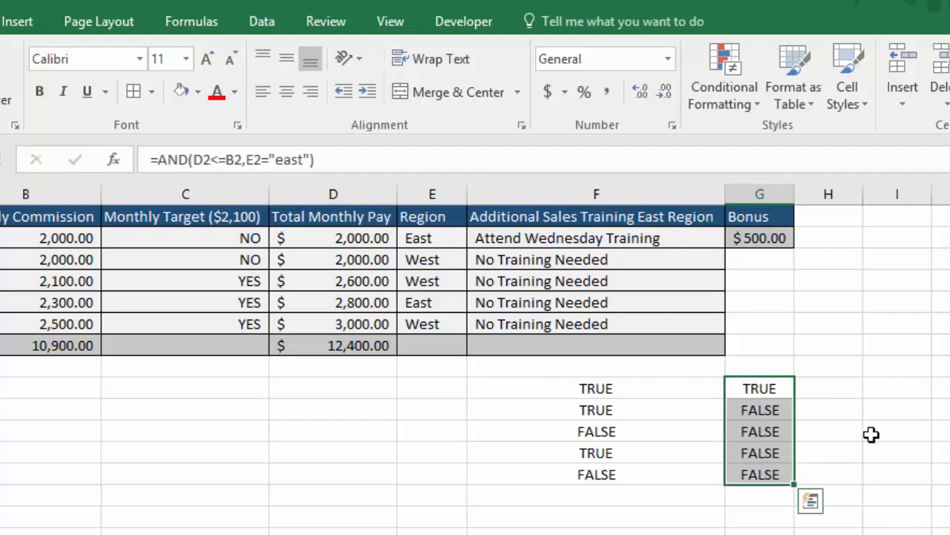
{"action": "left_click", "coordinate": [869, 435]}
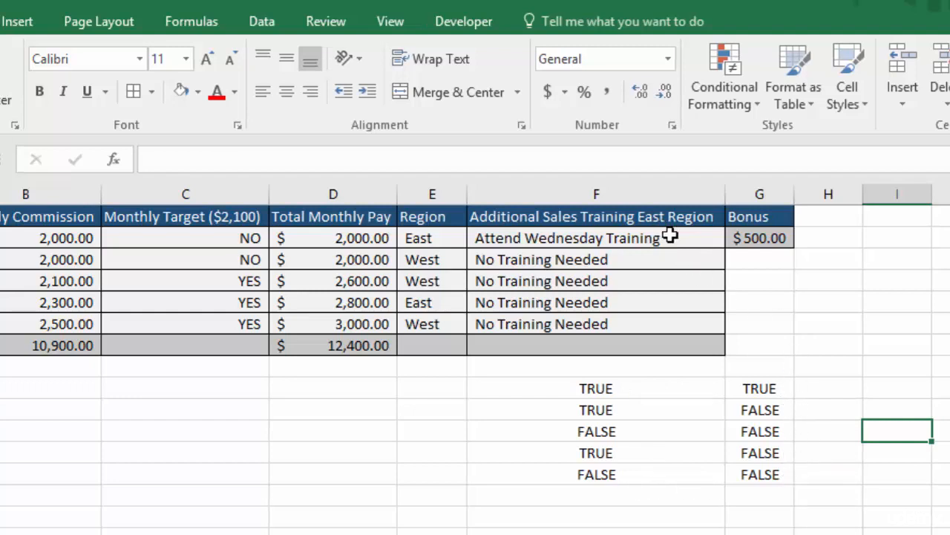
- Open the formula in F5 to examine its AND conditions and cell references
{"action": "double_click", "coordinate": [646, 302]}
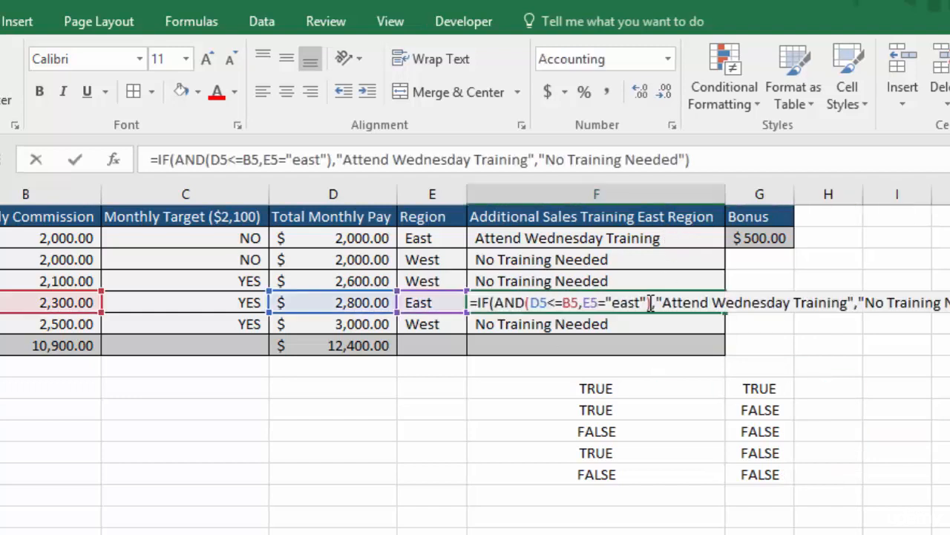